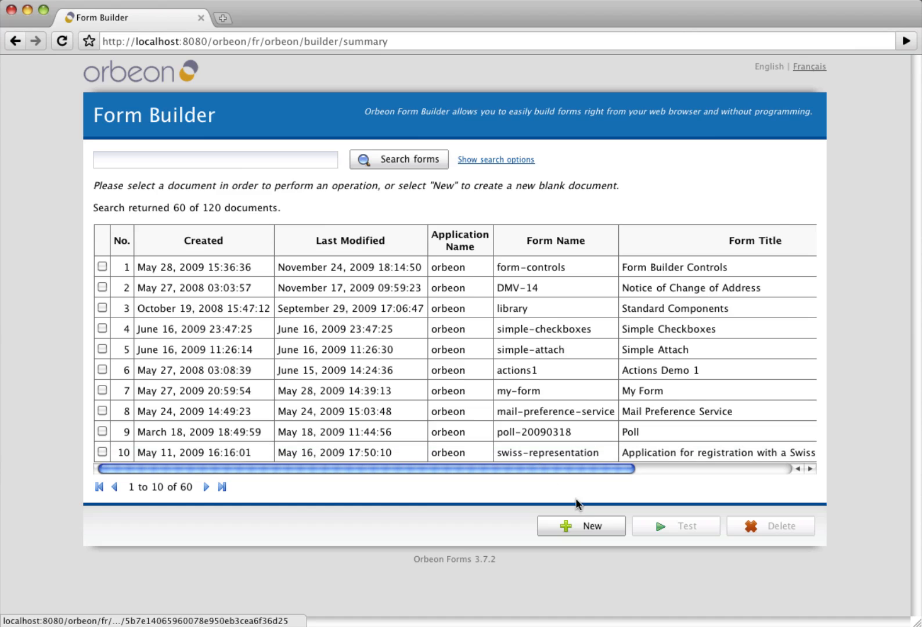
- Create a new blank form under application orbeon with the form name 'contact'
click(583, 526)
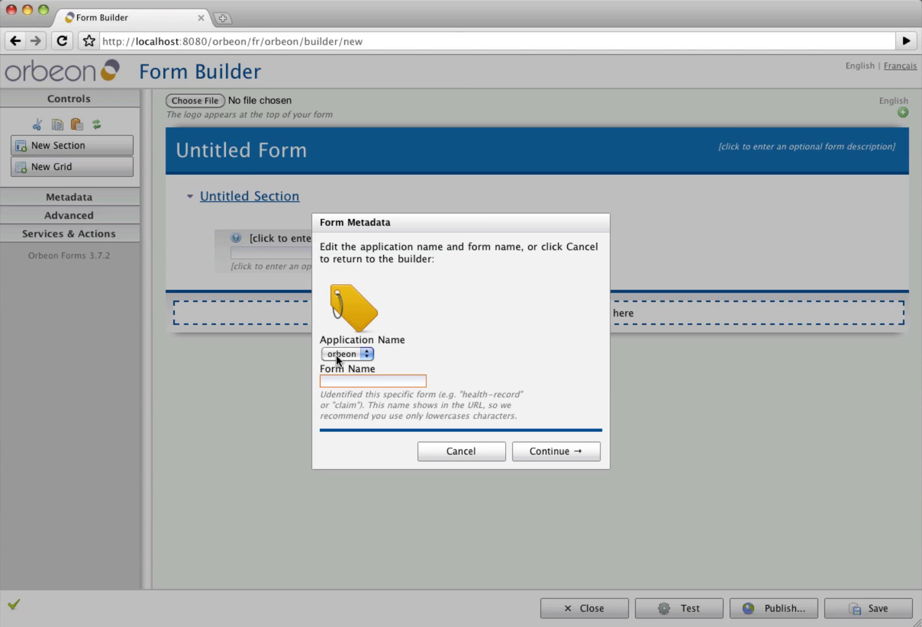
click(344, 379)
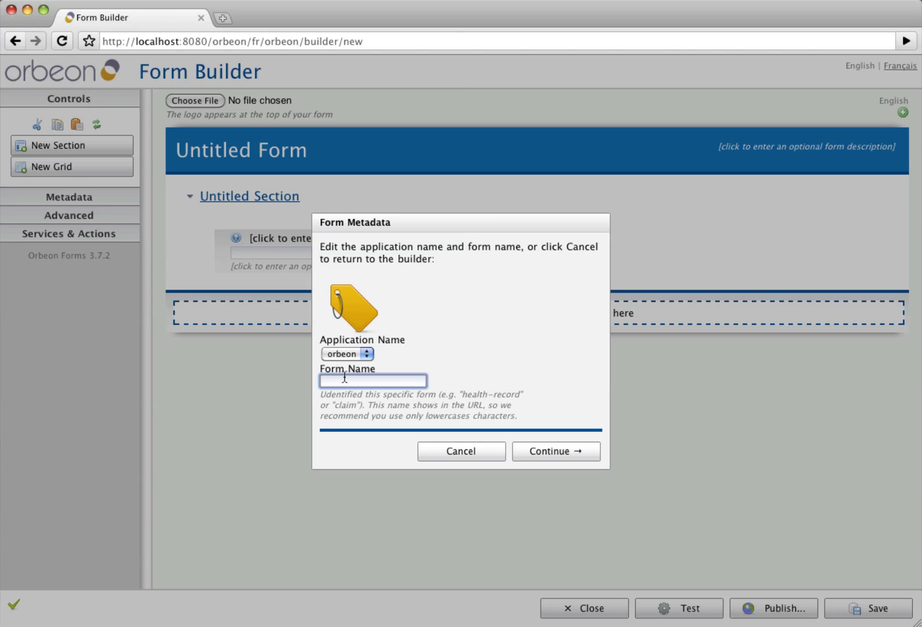
text(cont)
key(BackSpace)
key(BackSpace)
key(BackSpace)
key(BackSpace)
text(contect)
click(559, 452)
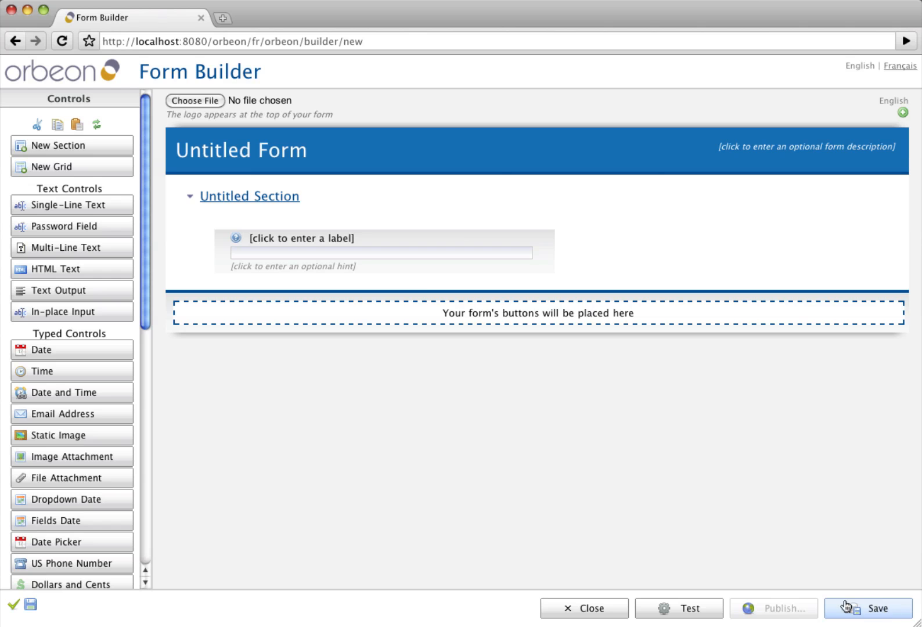
drag(140, 135, 157, 77)
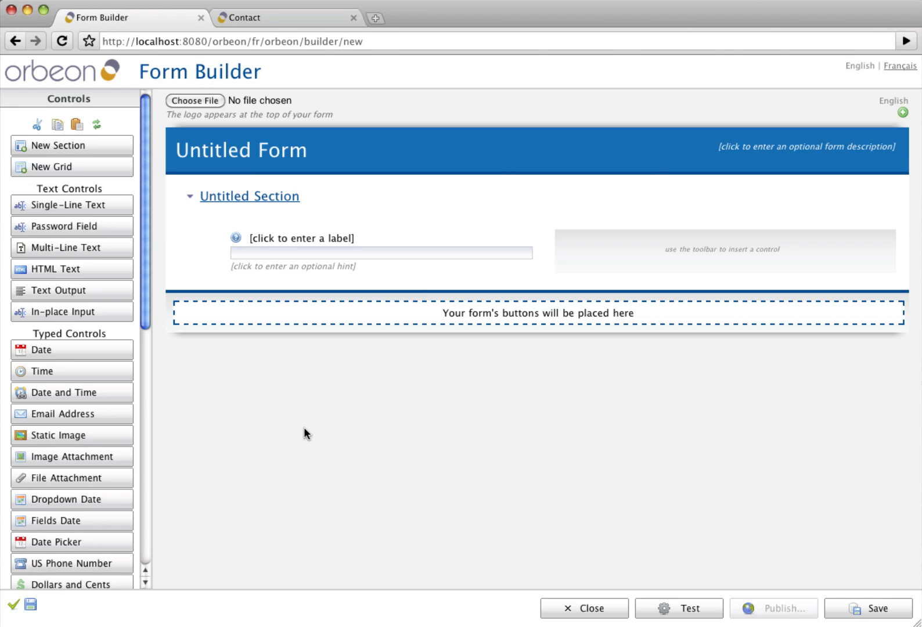
- Replace the 'Untitled Form' title with 'Contact'
click(242, 152)
triple_click(242, 150)
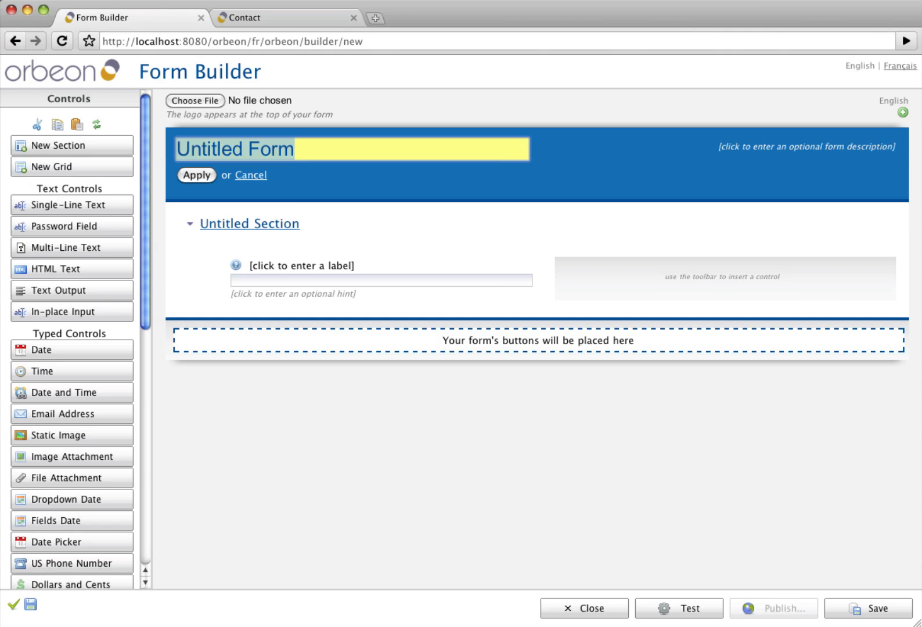
text(Contact)
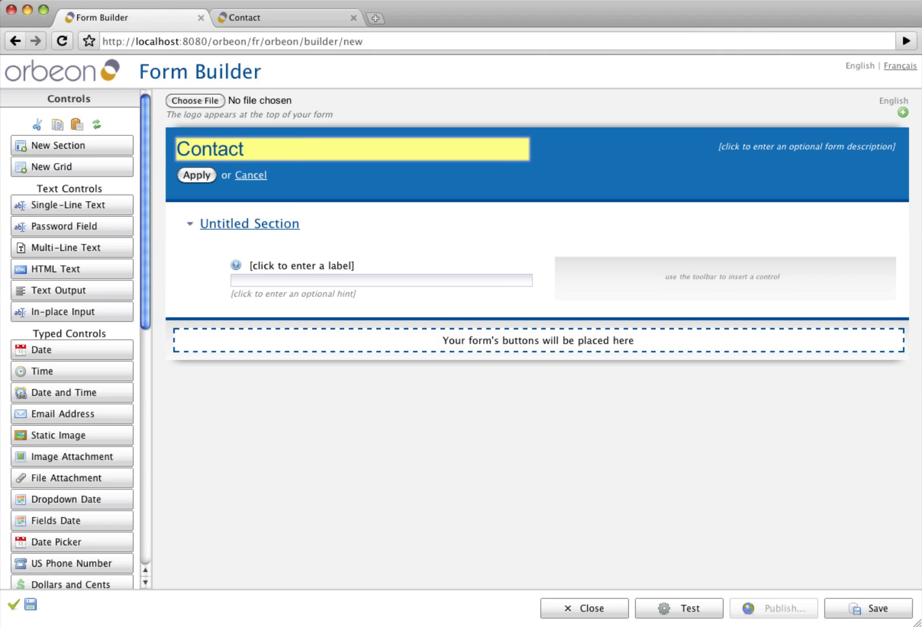
key(Return)
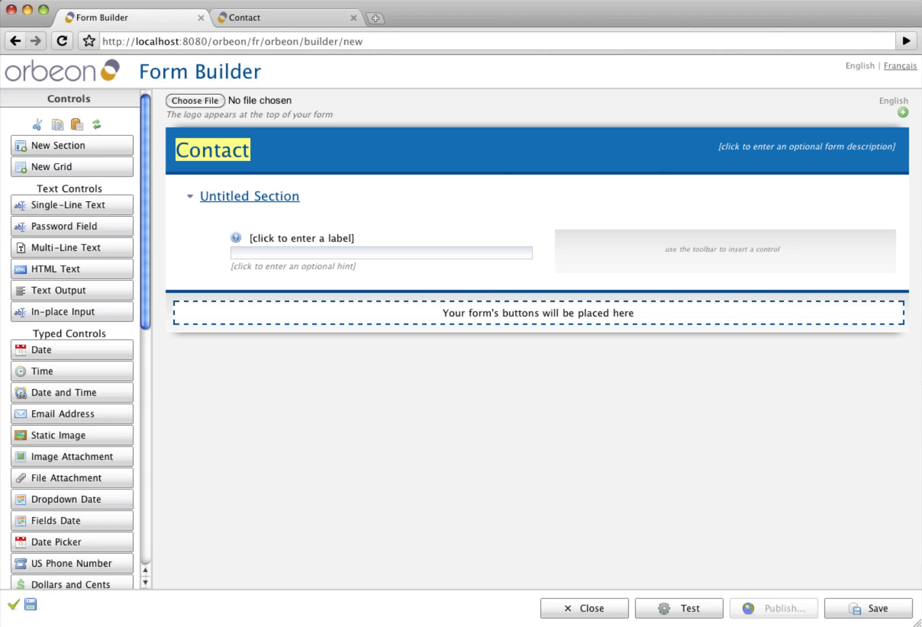
mouse_move(281, 196)
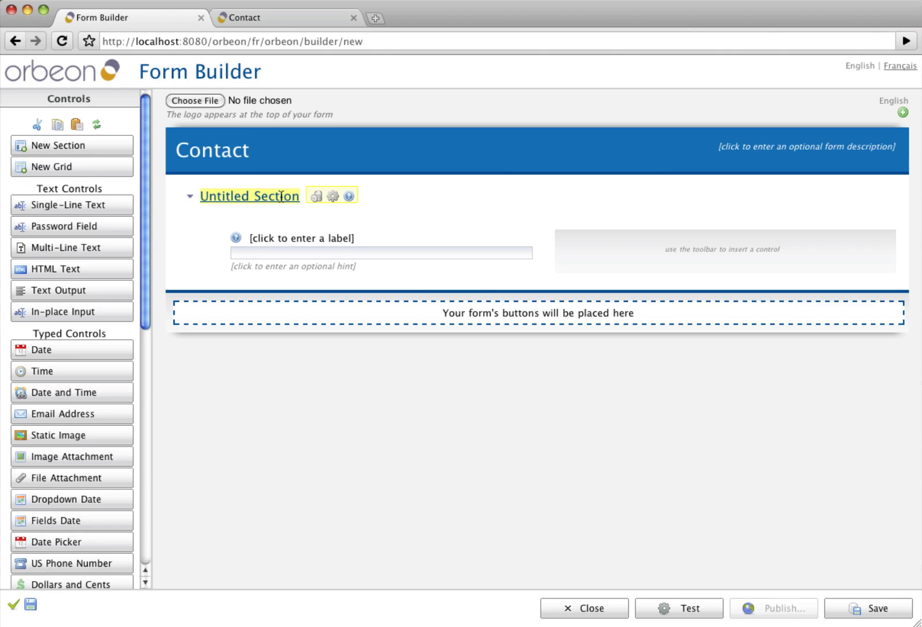
mouse_move(284, 239)
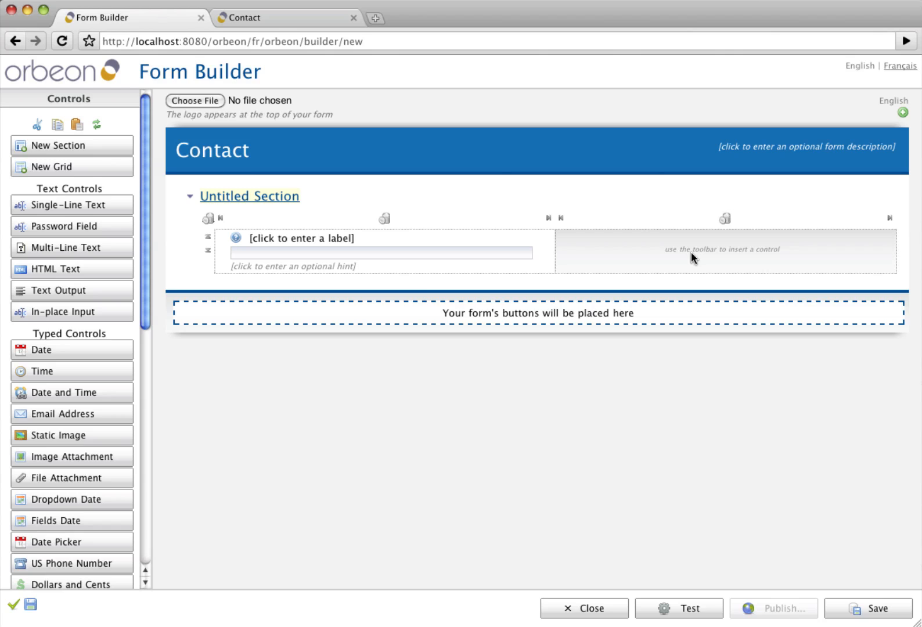
- Try adding and removing grid columns and a row, leaving one row of two cells
click(888, 221)
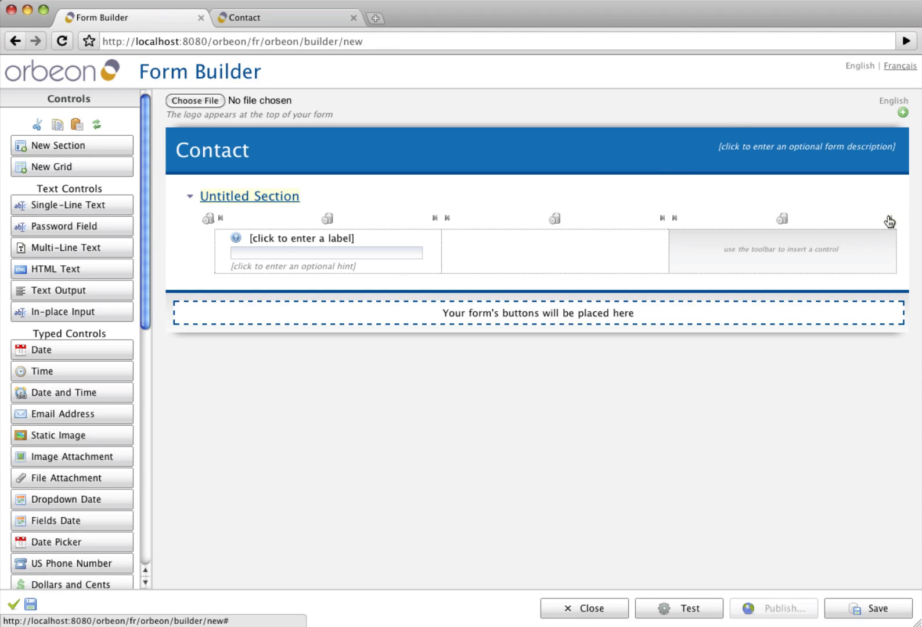
click(661, 221)
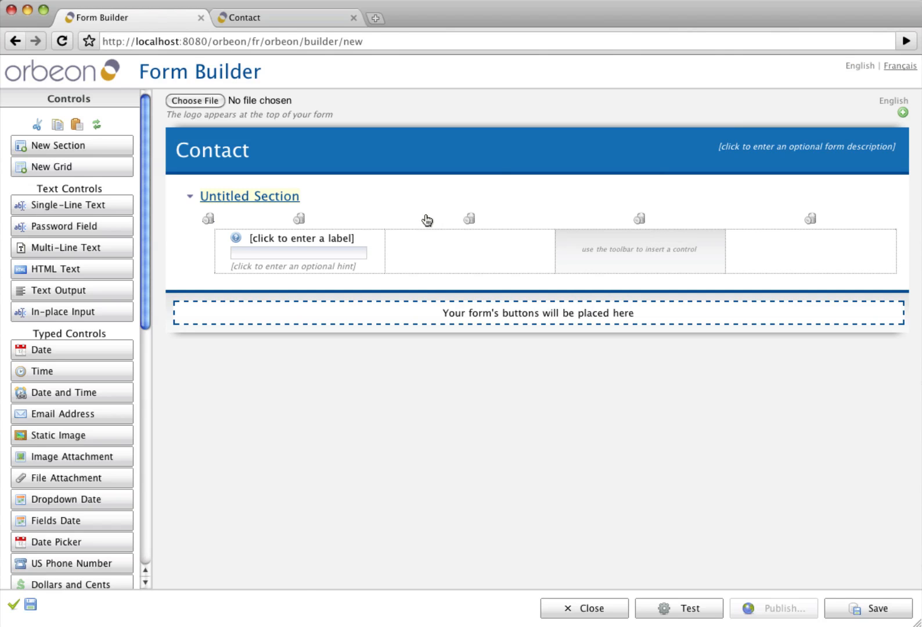
click(468, 220)
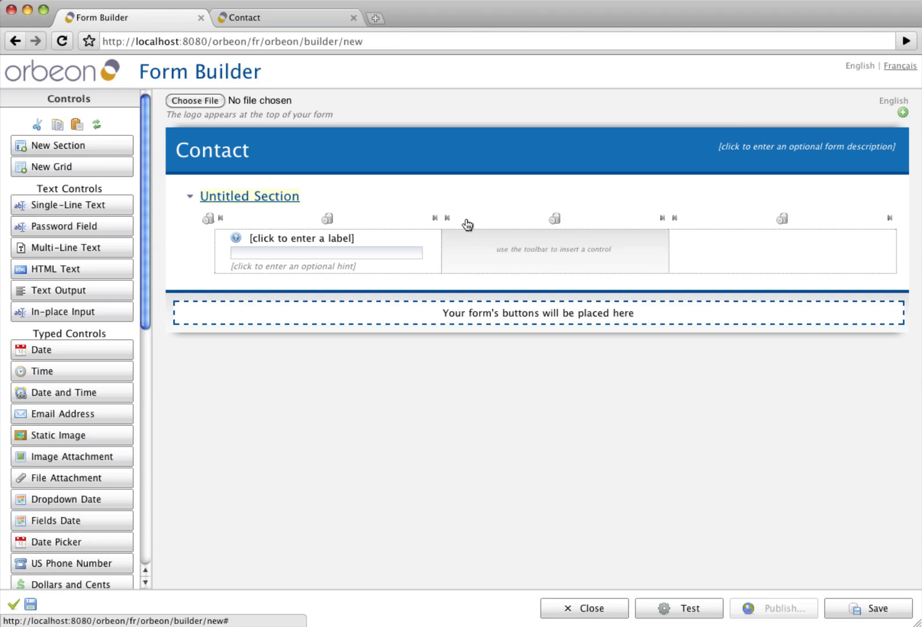
click(554, 219)
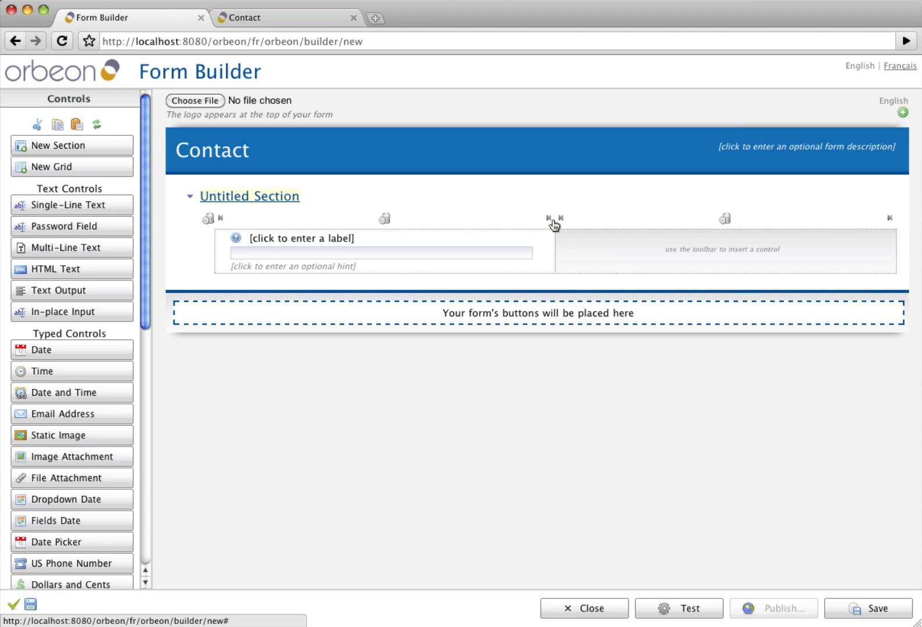
click(208, 251)
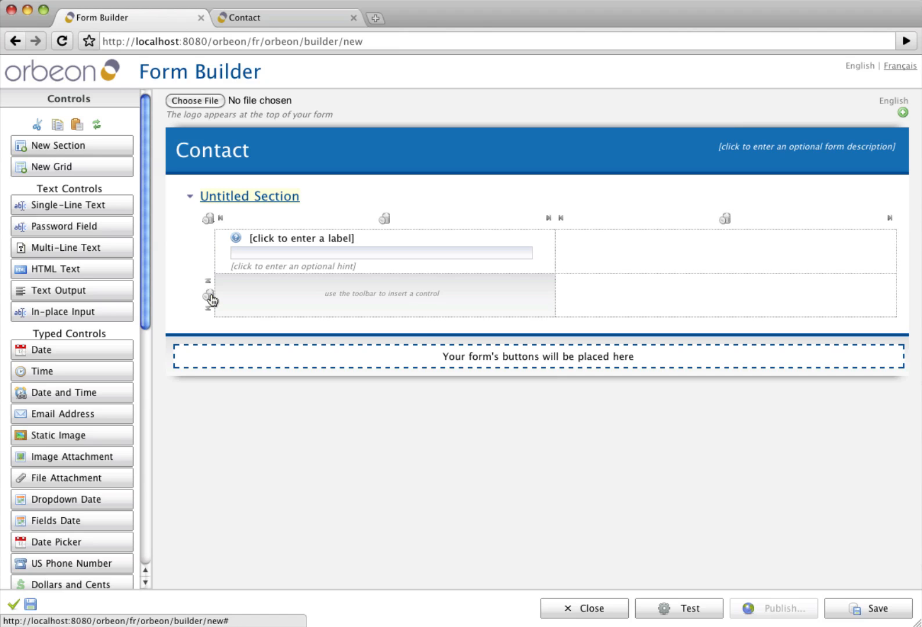
click(210, 299)
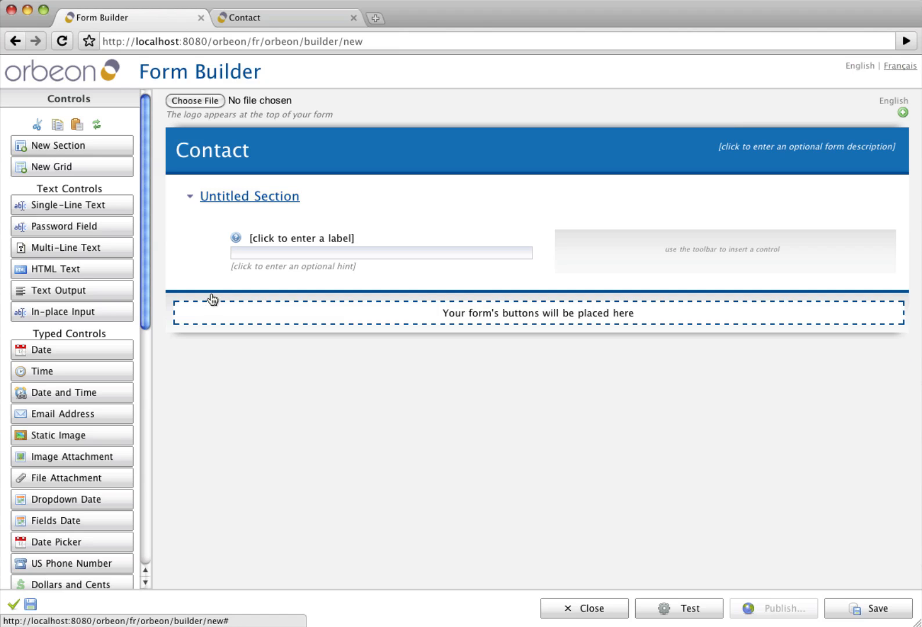
- Title the section 'Contact Information' and label its first field 'First Name'
click(264, 197)
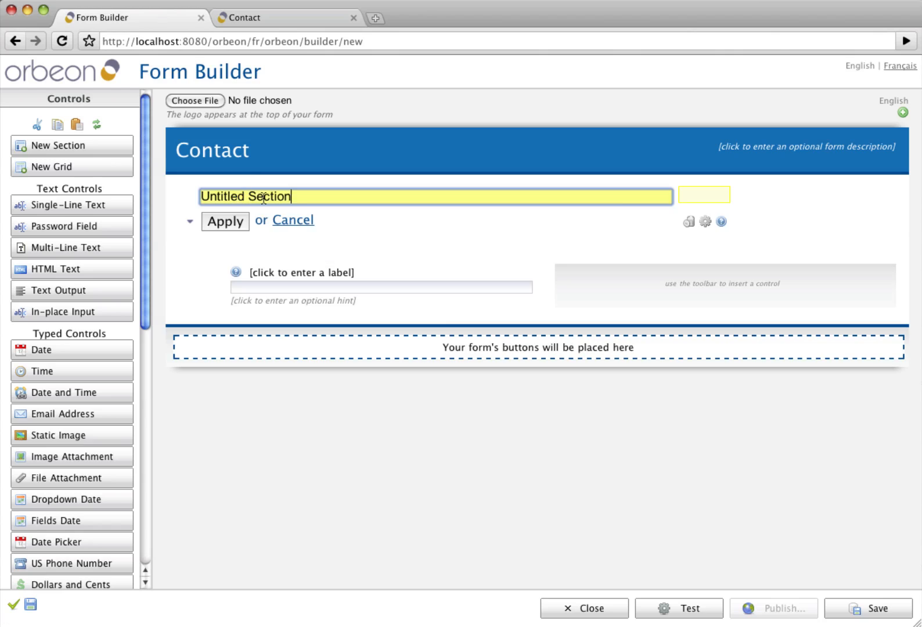
text(Co)
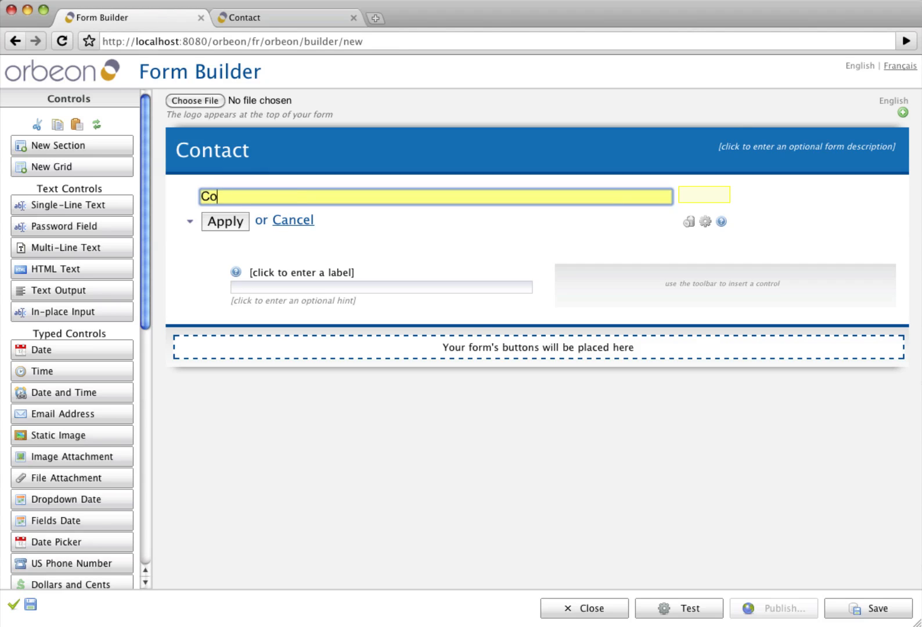
text(ntact Information)
key(Return)
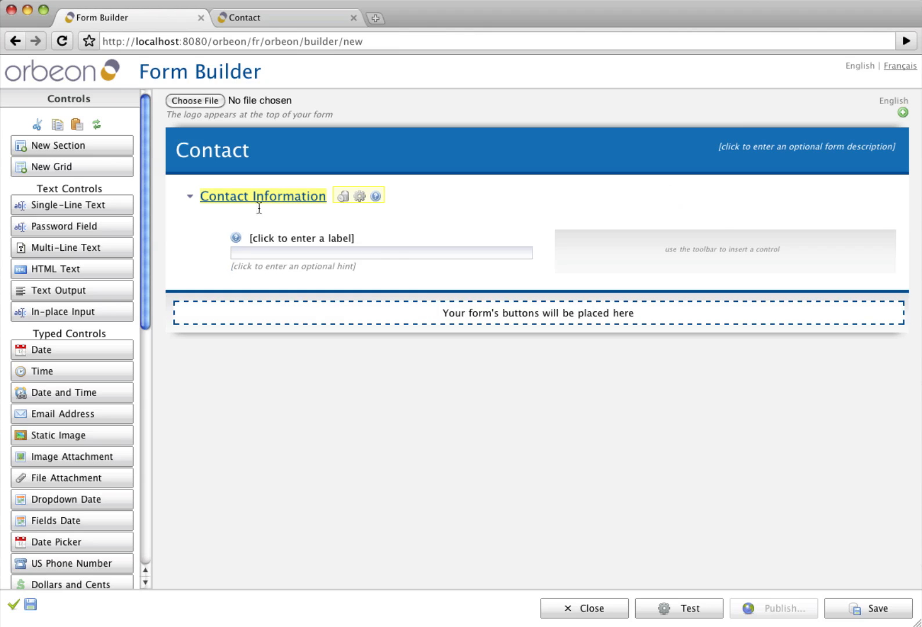
click(418, 243)
text(F)
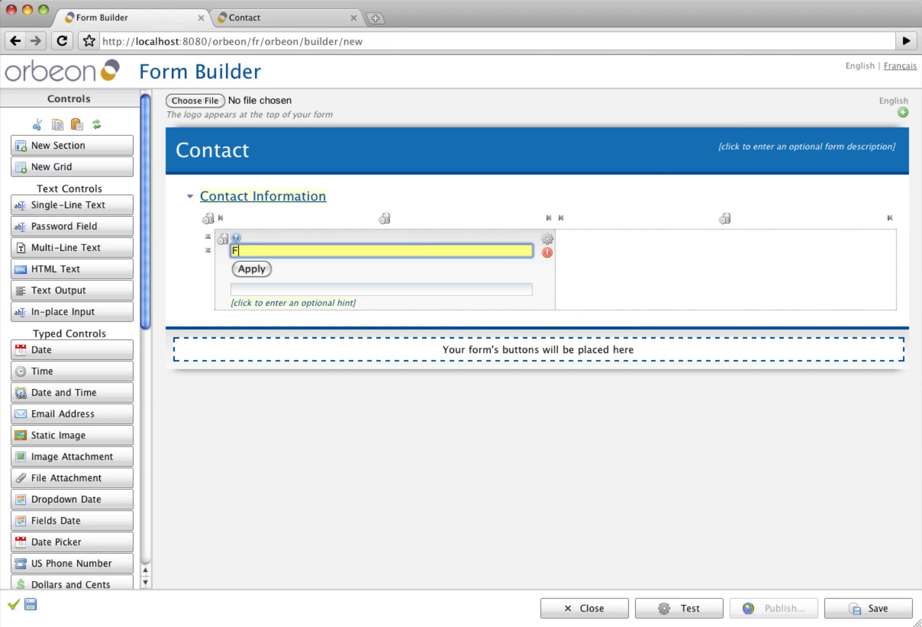
text(irst Name)
key(Return)
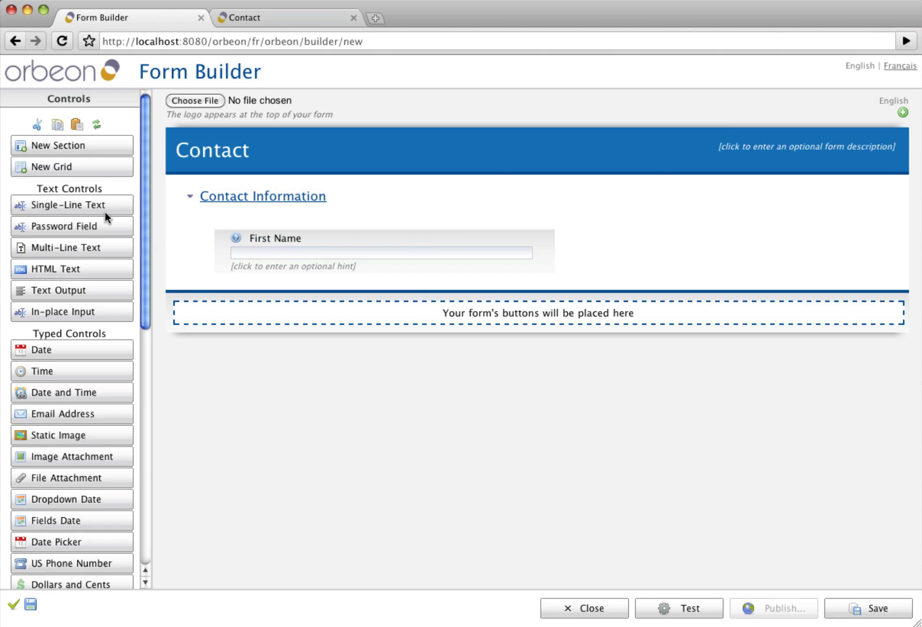
- Add a 'Last Name' text field, an 'Email' address field and a 'Phone Number' US phone field
click(47, 212)
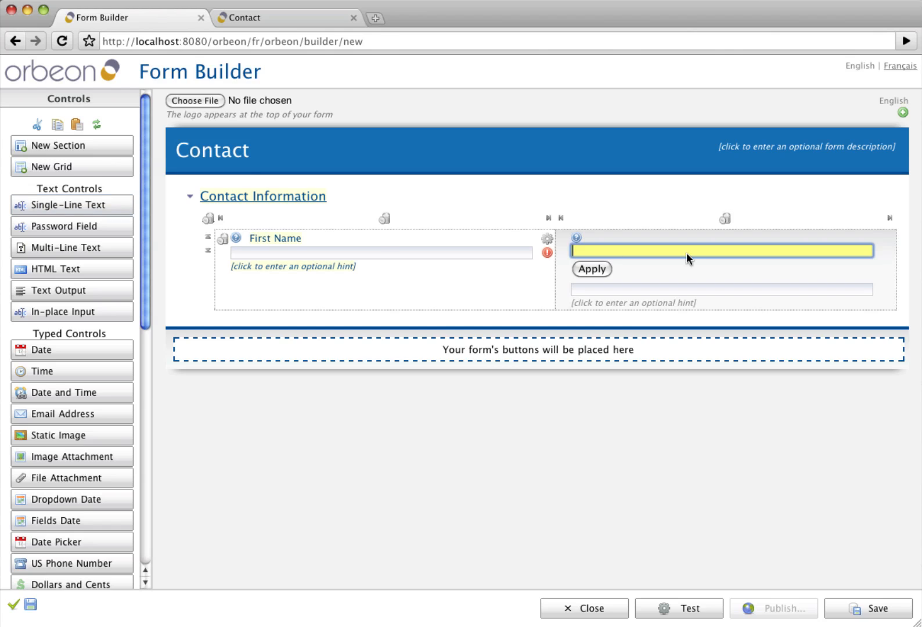
text(Last Name)
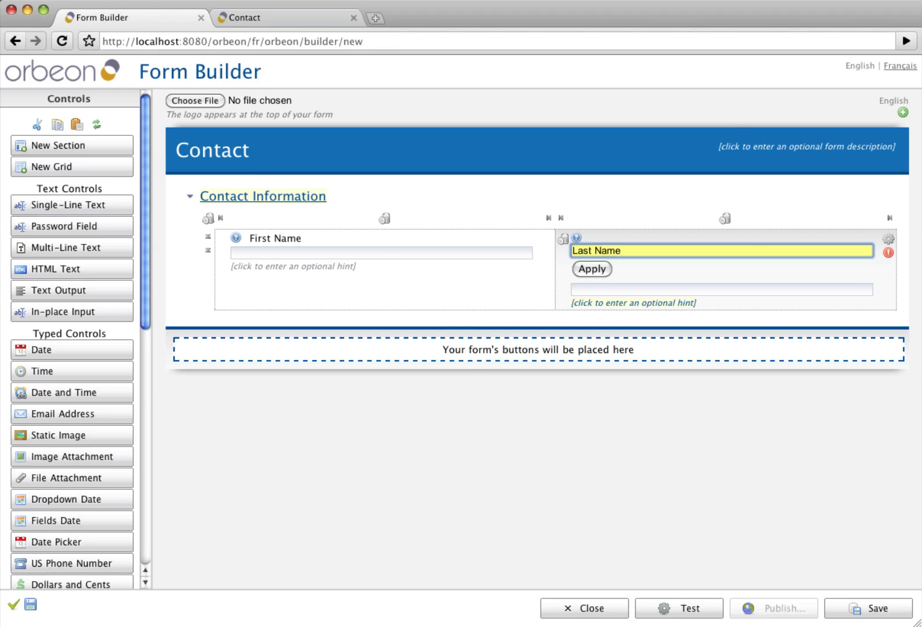
key(Return)
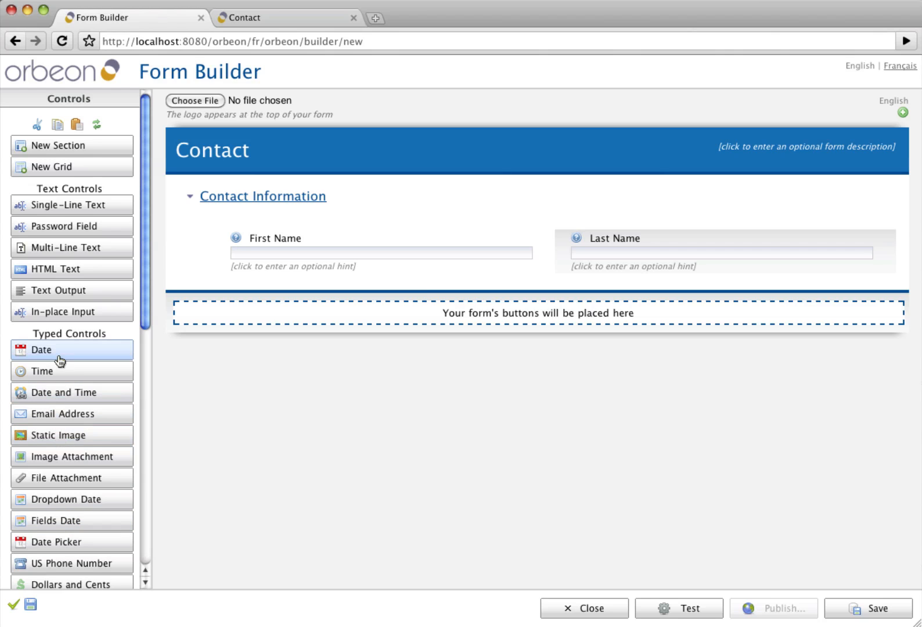
click(61, 414)
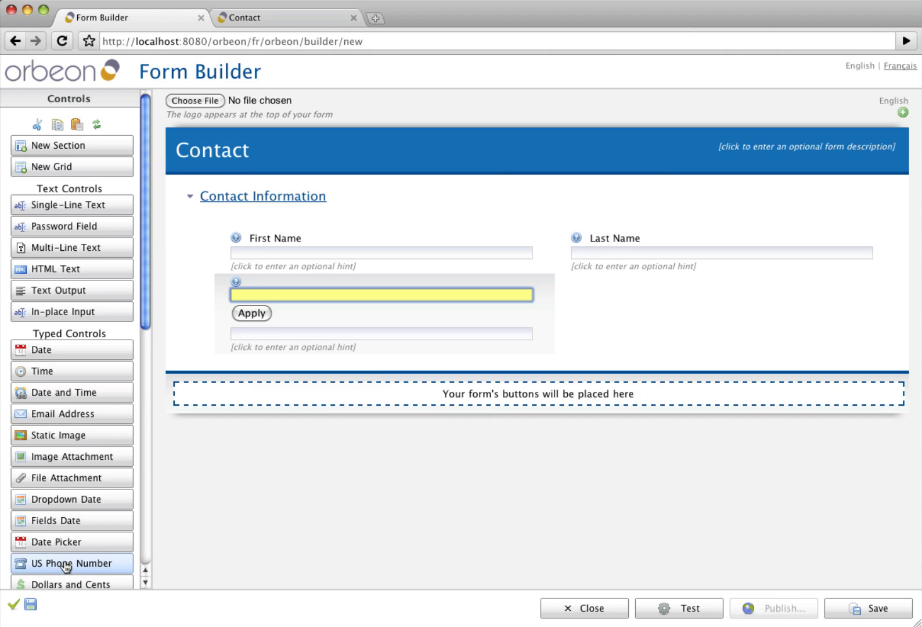
text(Email)
key(Return)
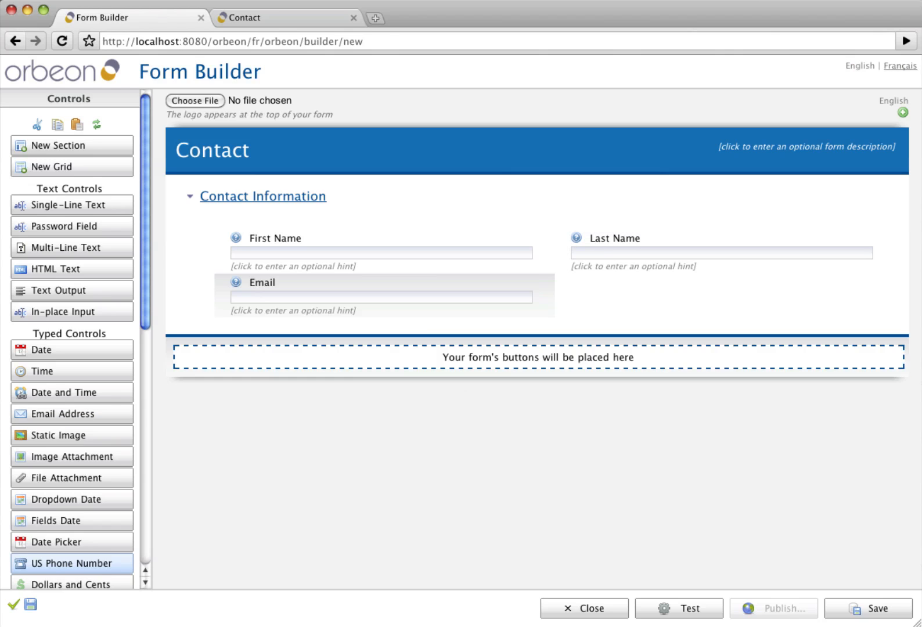
click(66, 564)
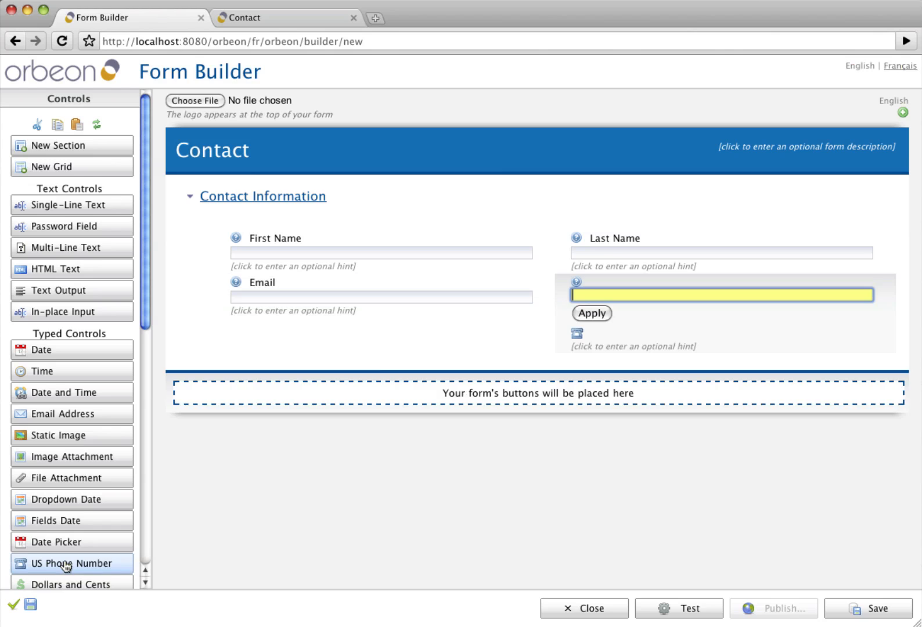
text(Phone Number)
key(Return)
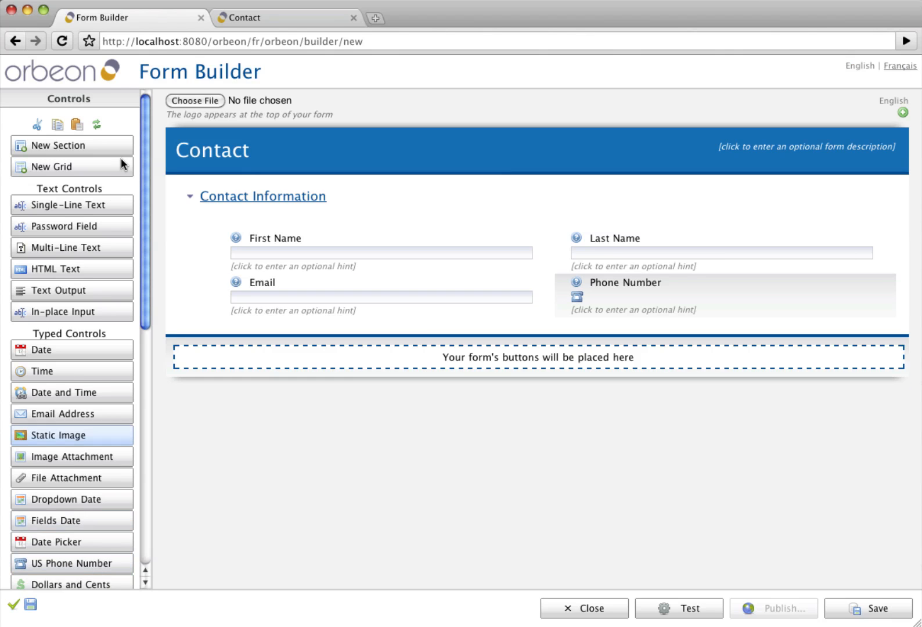
- Add a second section titled 'Message' and give its grid a second column
click(85, 152)
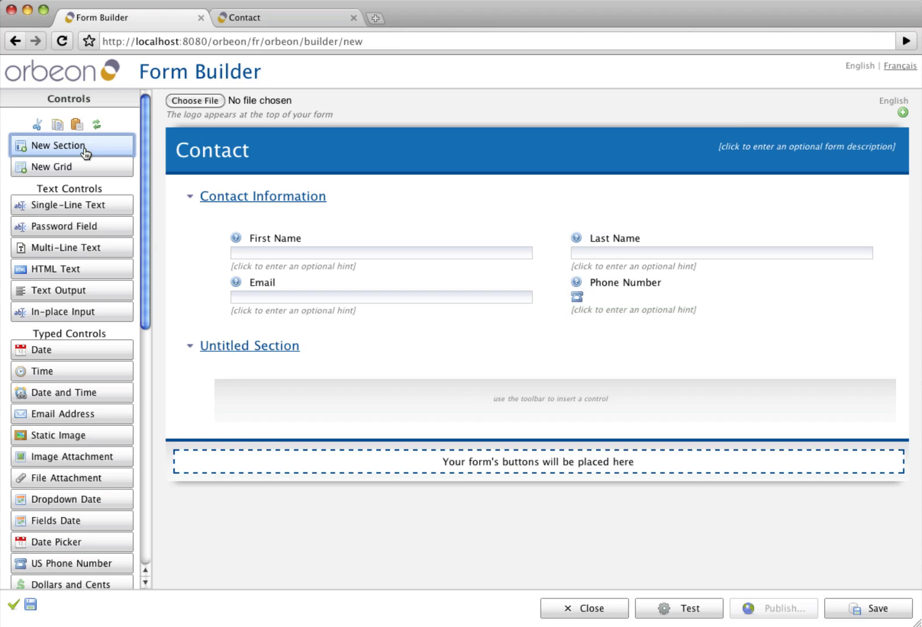
click(267, 345)
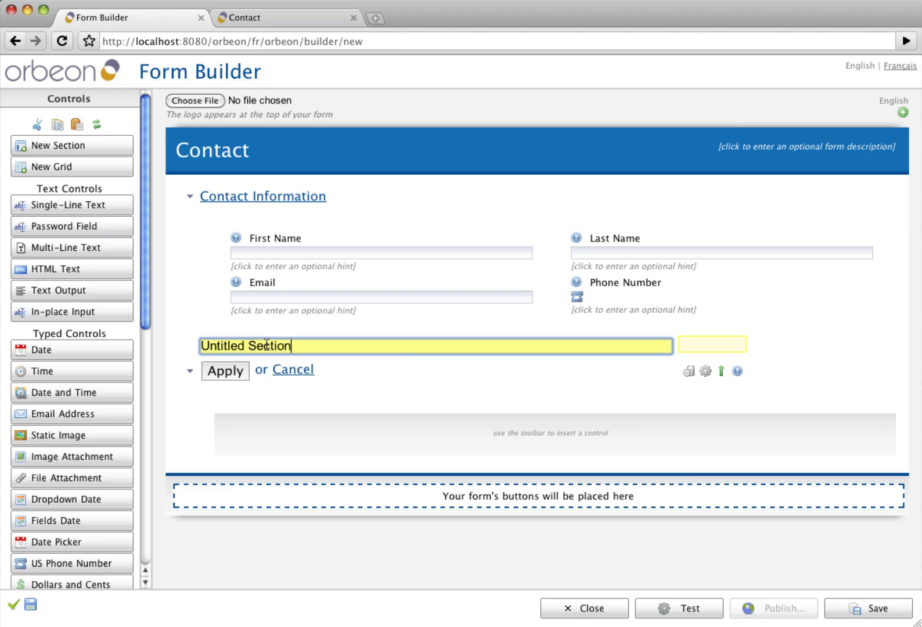
key(super+a)
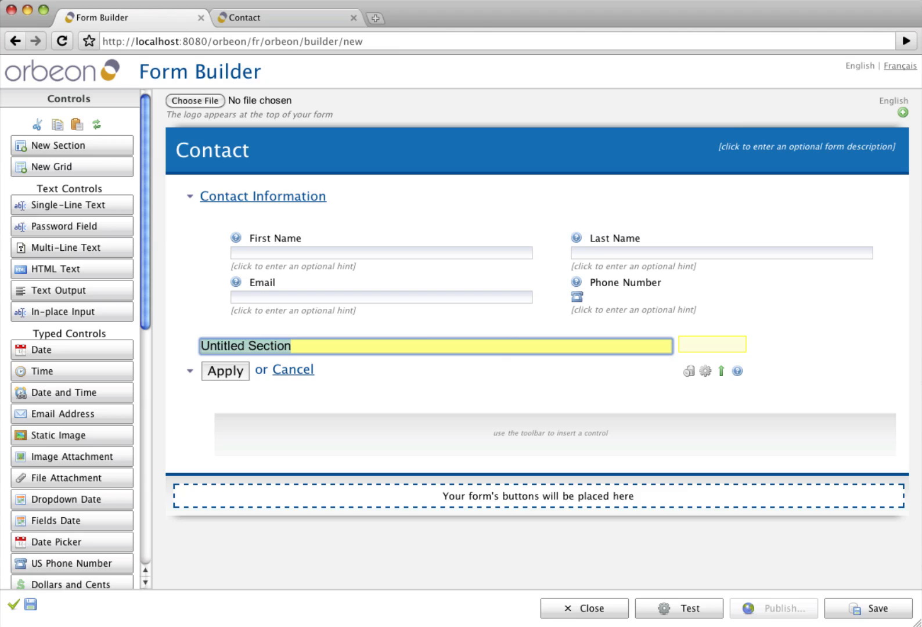
text(Message)
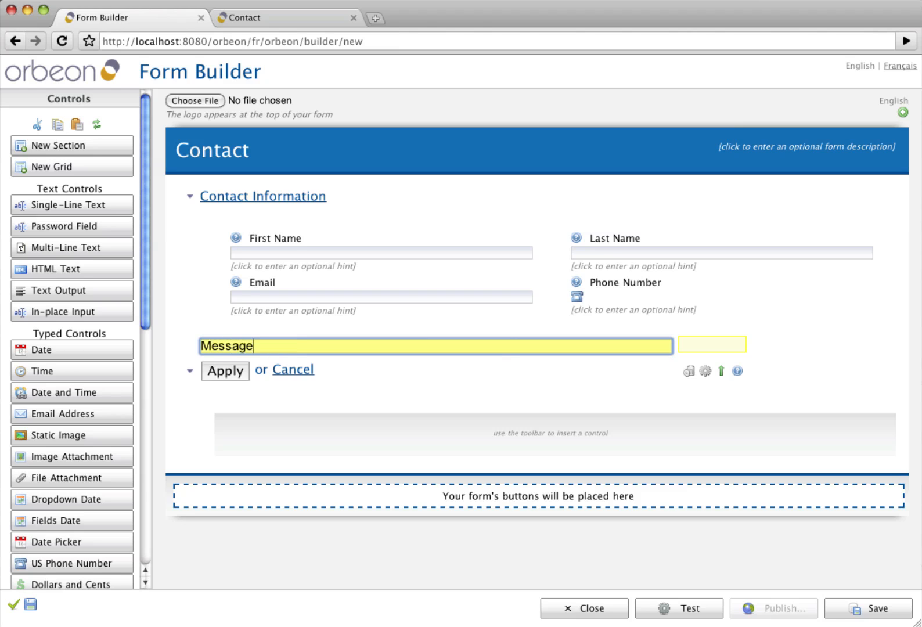
key(Return)
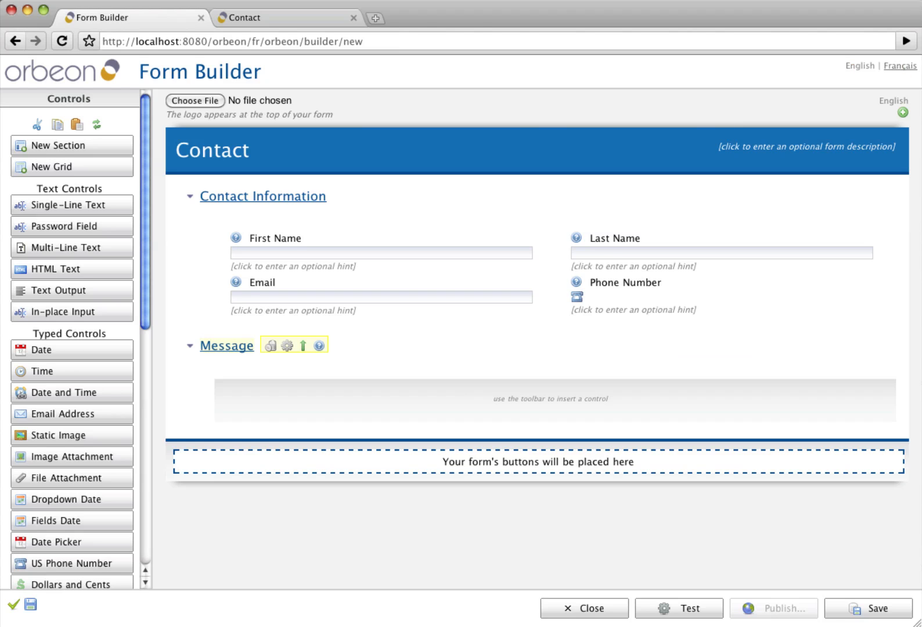
mouse_move(414, 407)
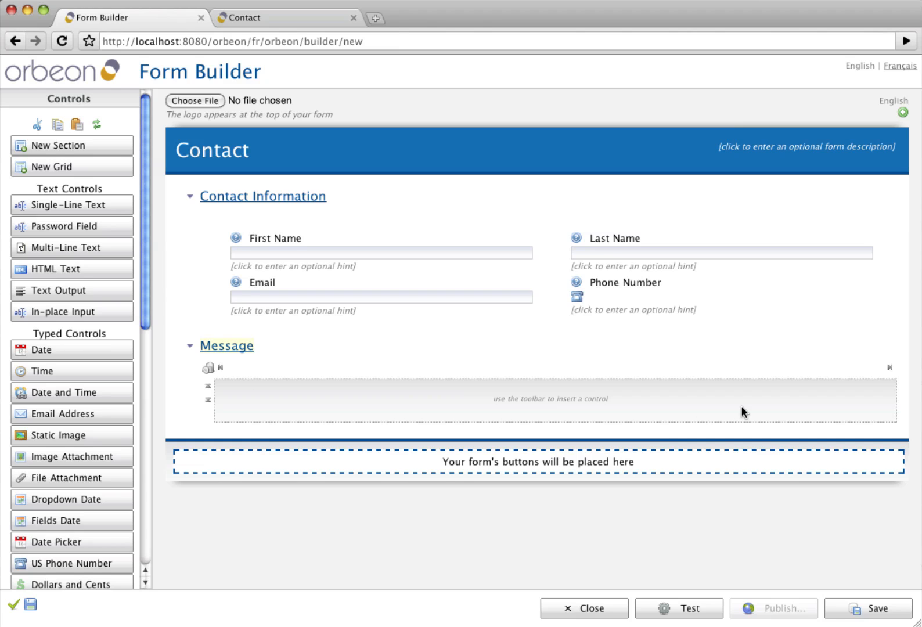
click(890, 369)
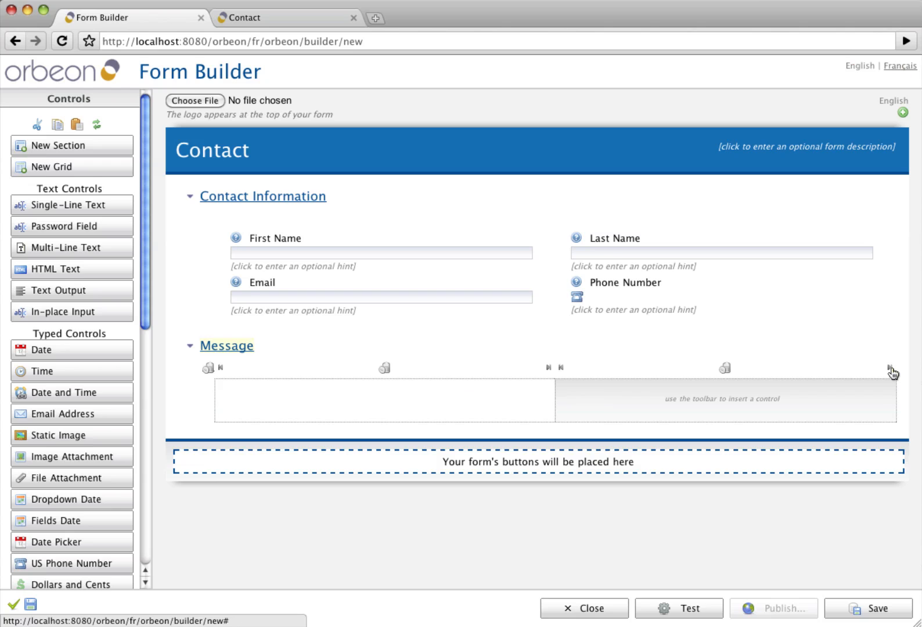
- Put a single-line 'Order Number' text field in the left cell of the Message grid
click(293, 390)
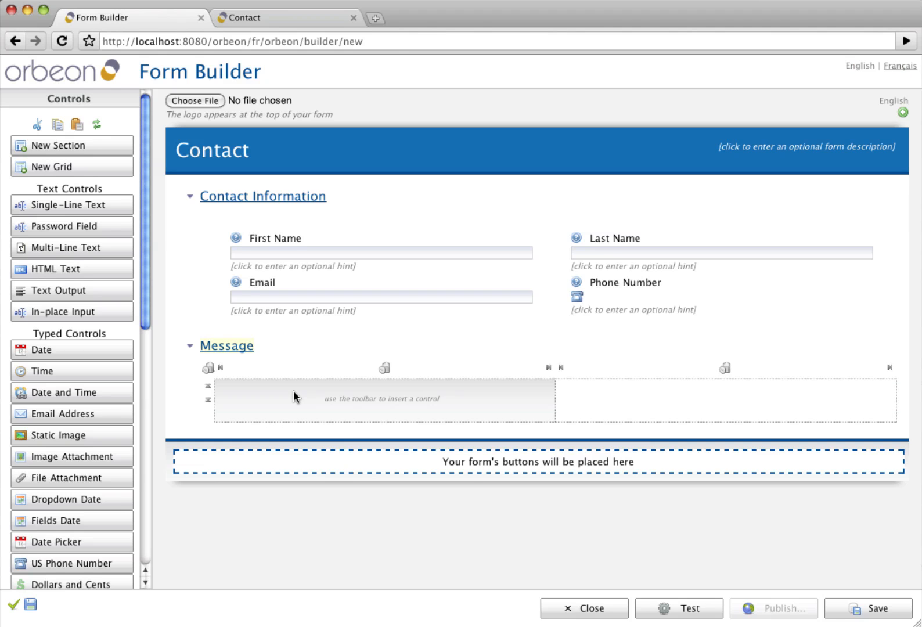
click(76, 206)
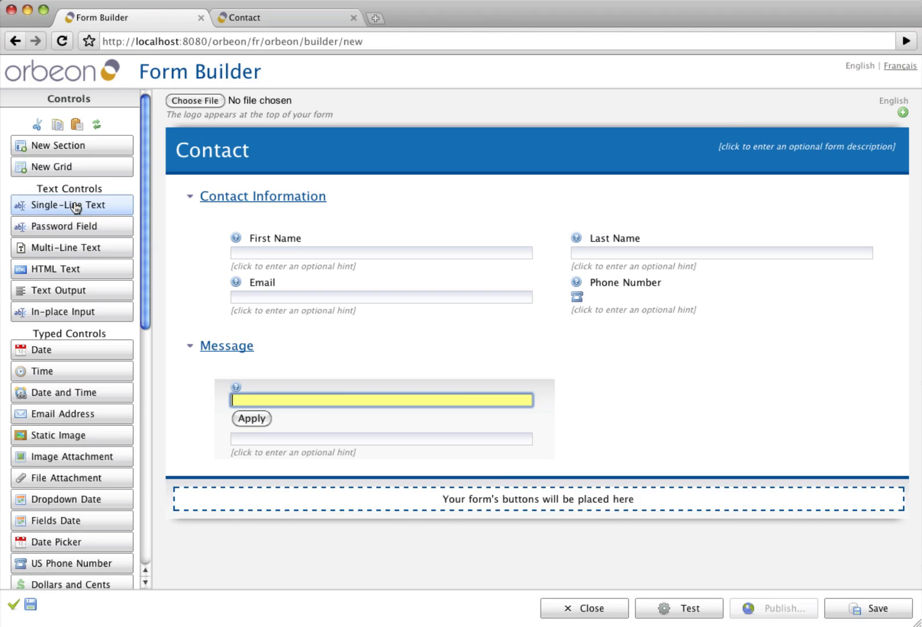
text(Order Number)
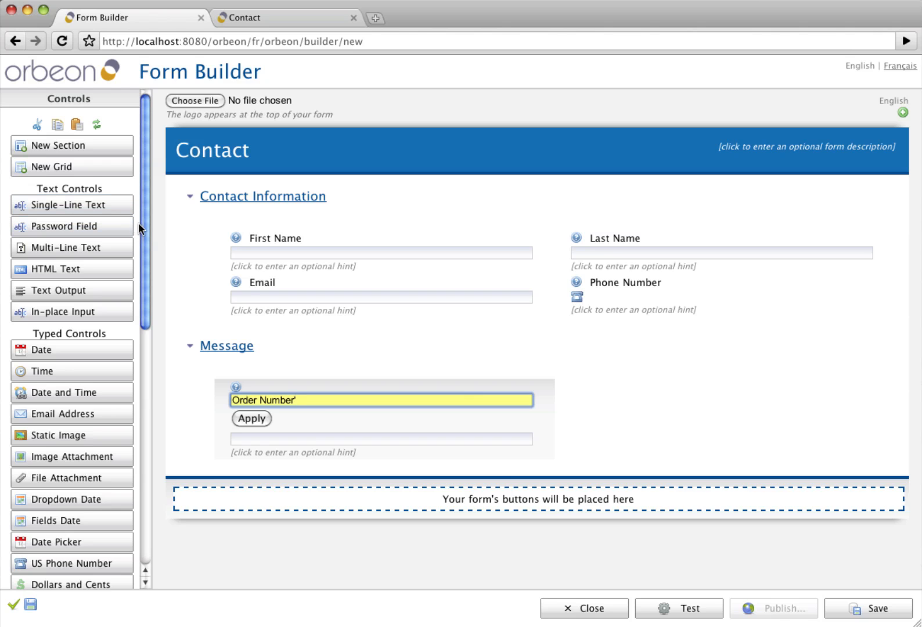
drag(145, 224, 140, 365)
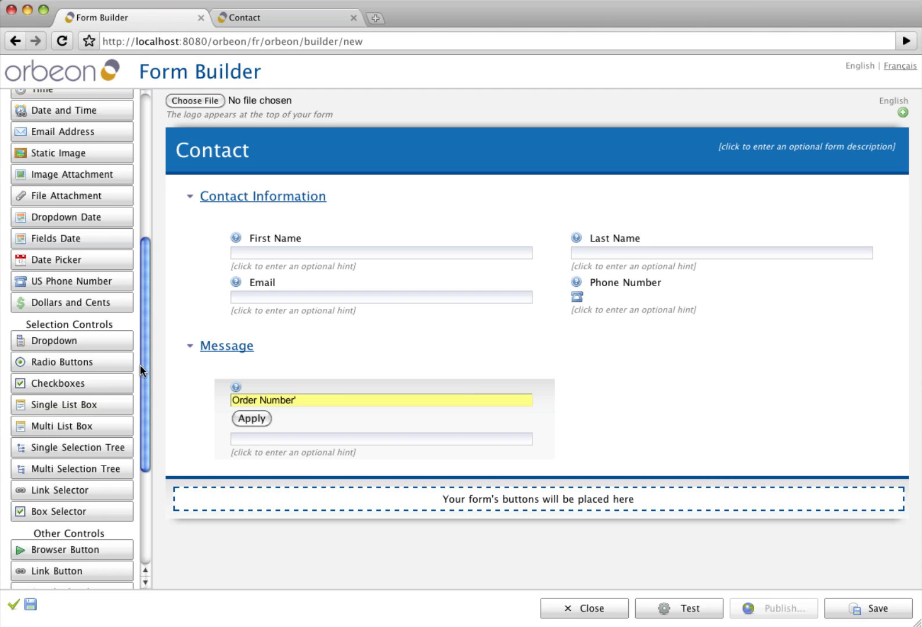
- Add a 'Topic' dropdown beside Order Number and check that it has no choices yet
click(54, 343)
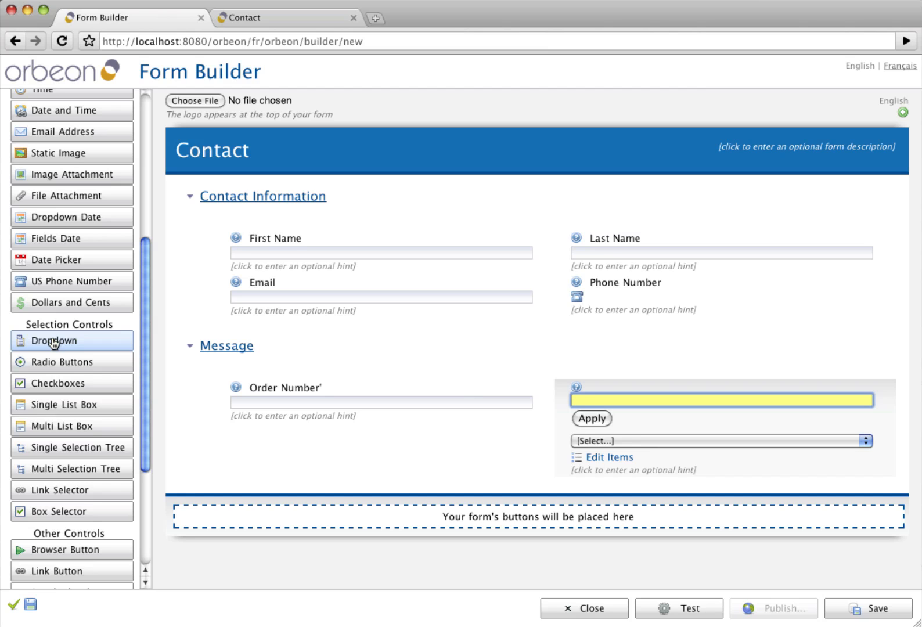
text(Topic)
key(Return)
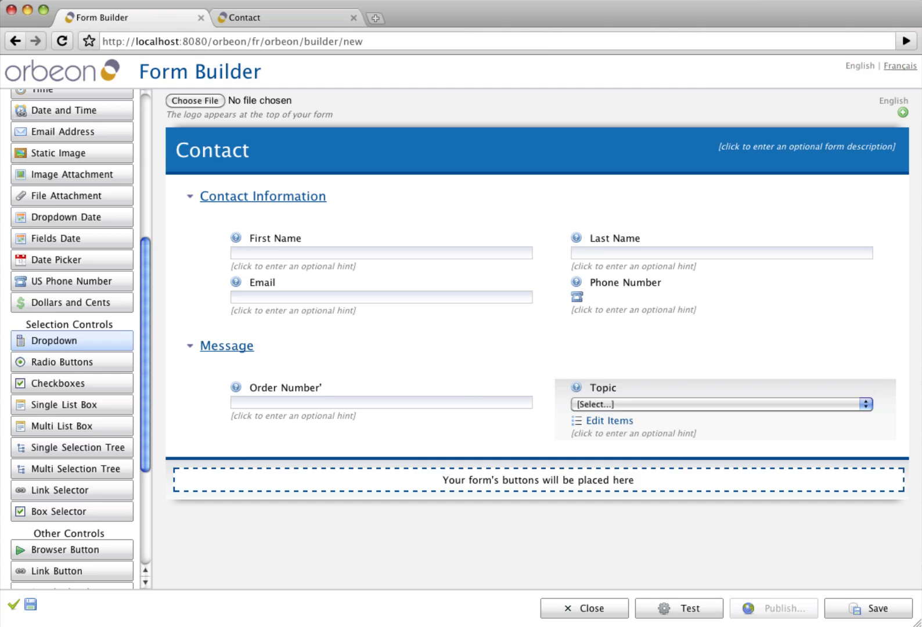
click(669, 407)
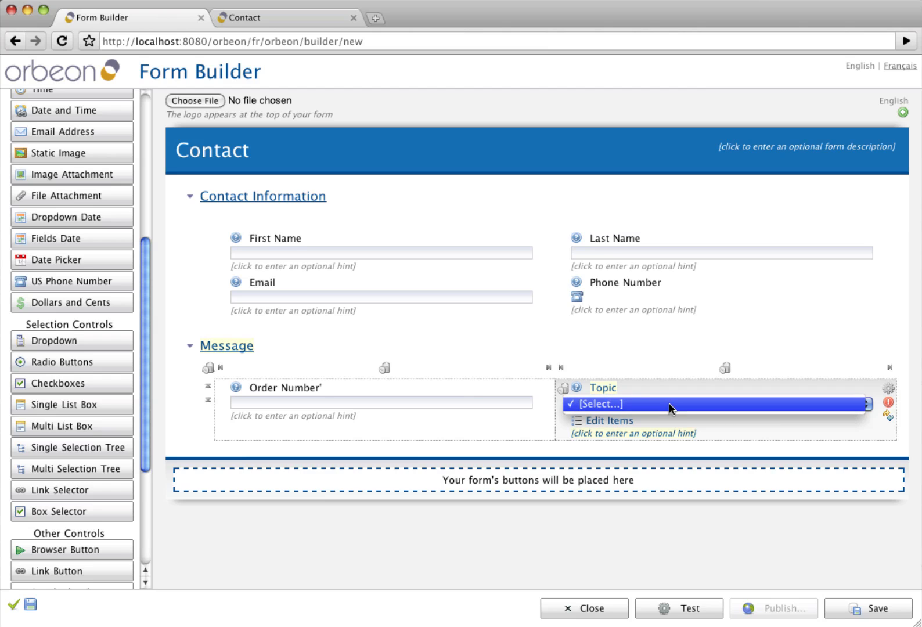
click(669, 406)
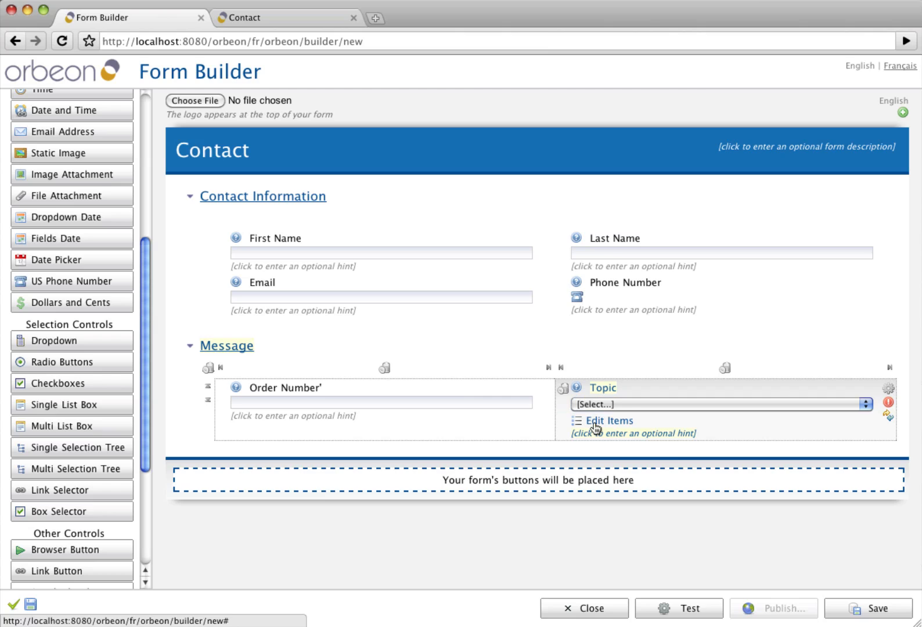
- In the Topic Itemset Editor, enter Account, Orders and Returns with lowercase values
click(594, 428)
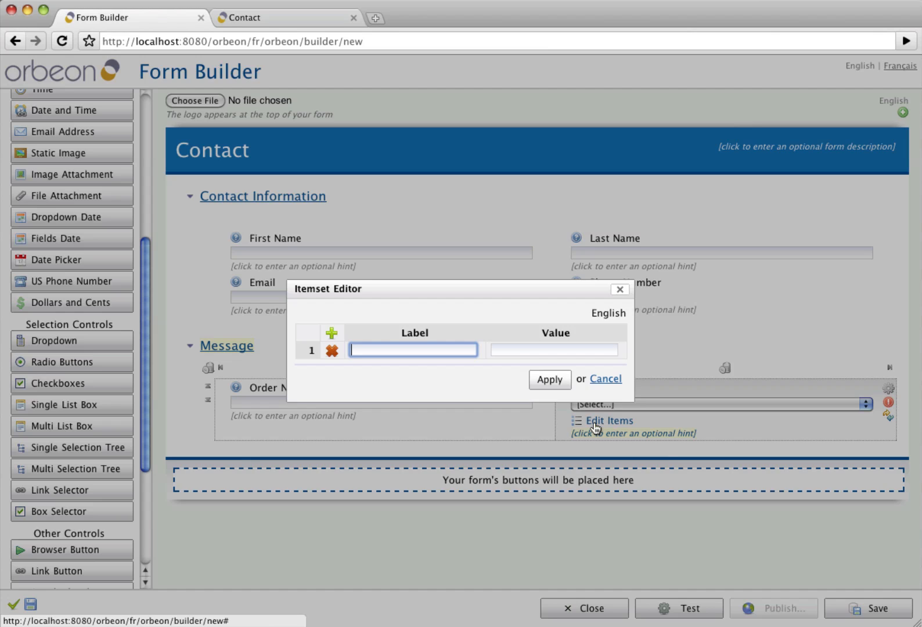
text(Account)
key(Tab)
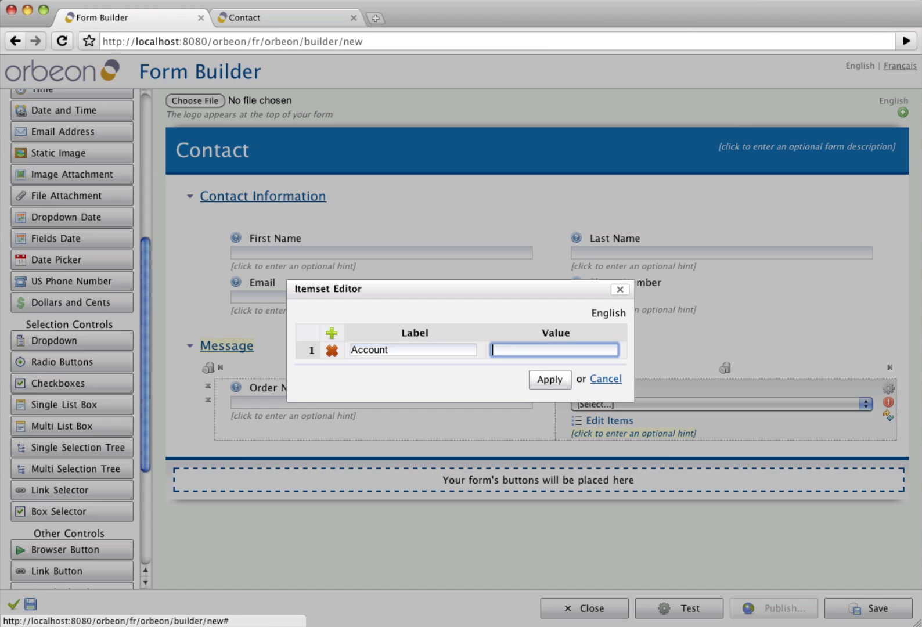
text(account)
key(Return)
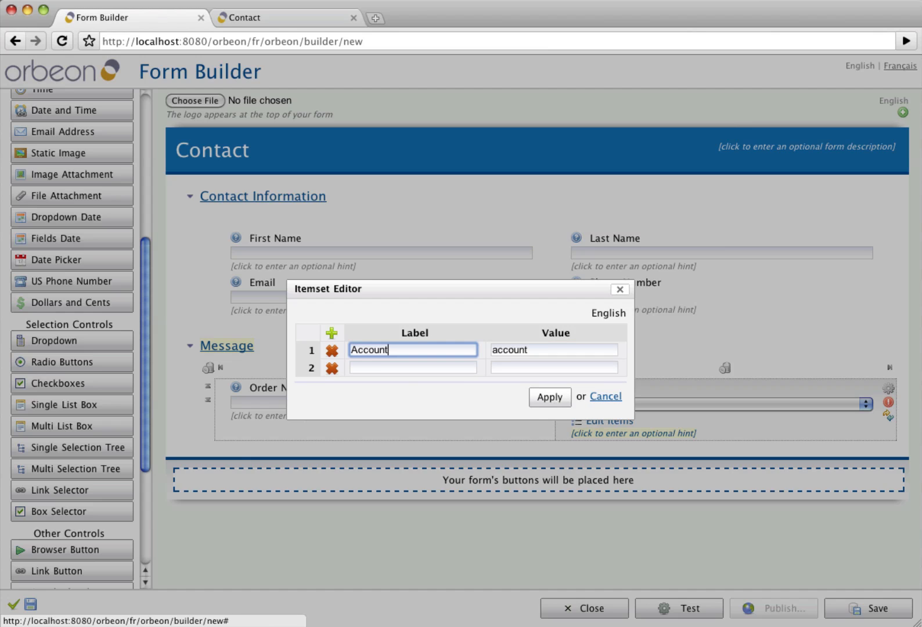
click(387, 367)
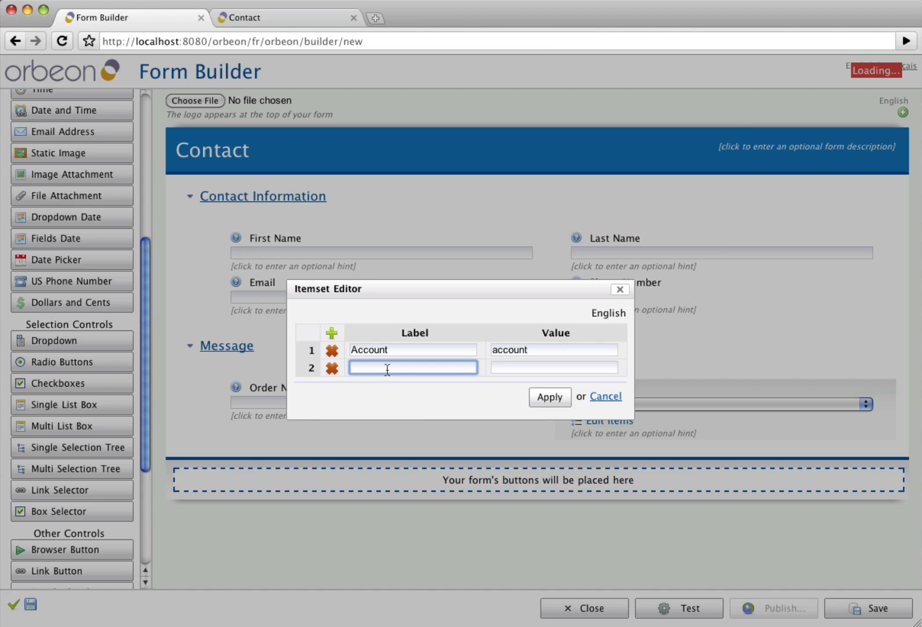
text(Orders)
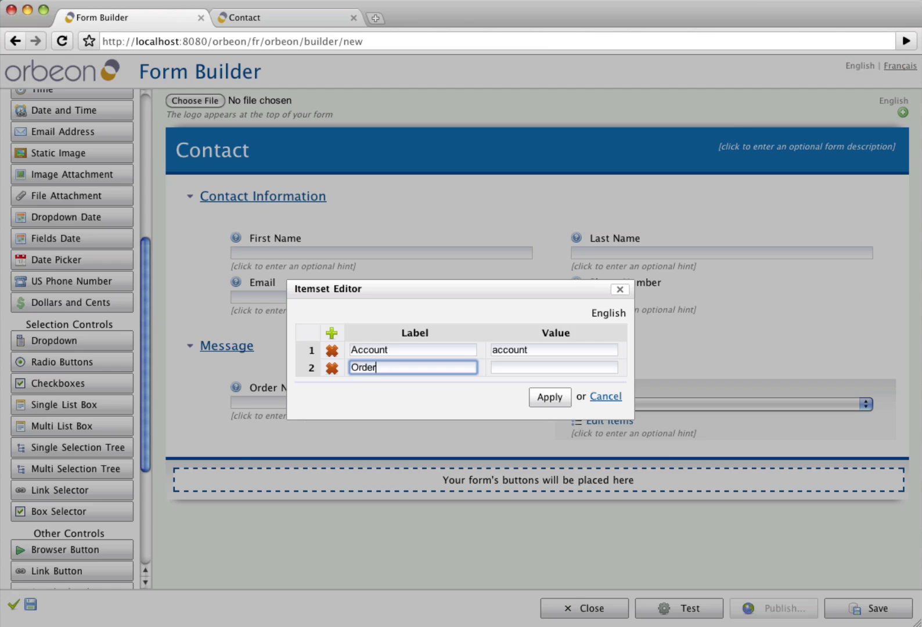
key(Tab)
text(orders)
key(Return)
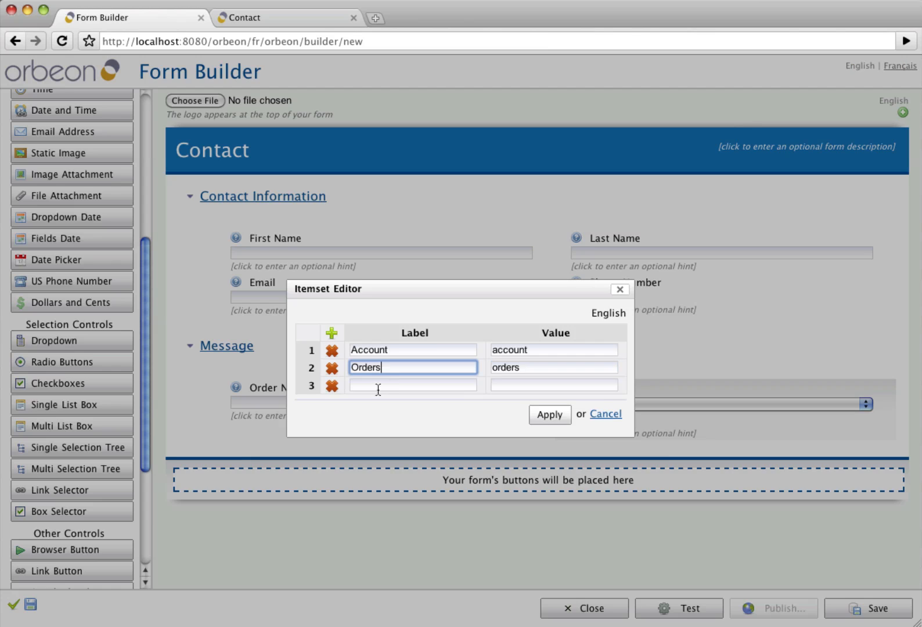
click(378, 386)
text(Returns)
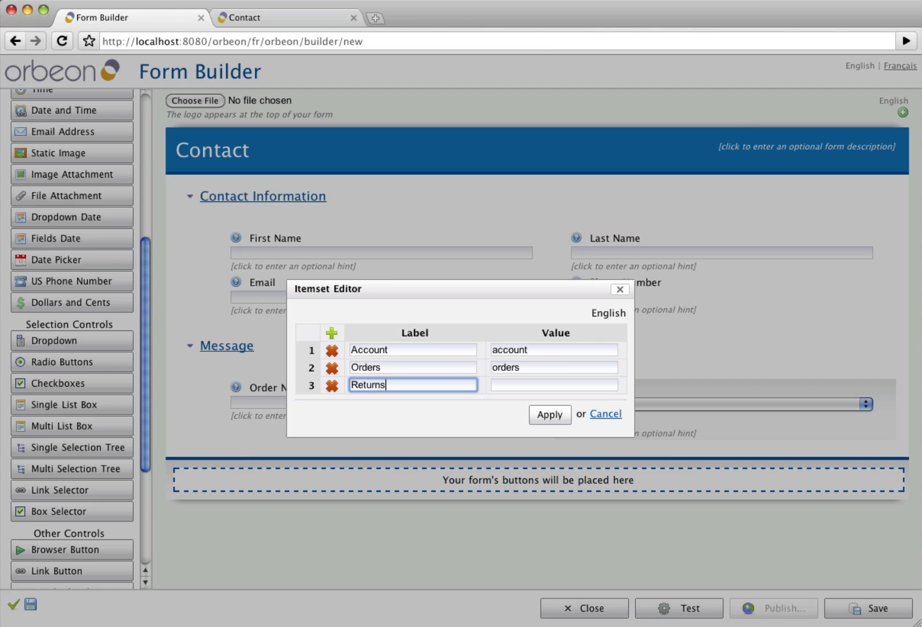
key(Tab)
text(returns)
key(Return)
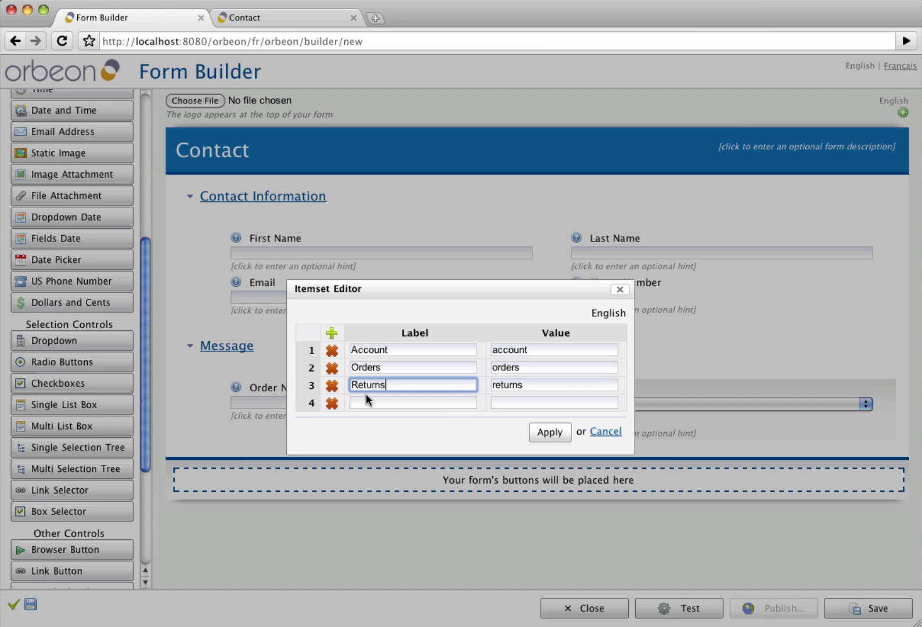
- Add Repairs and Other items with lowercase values, apply, and check the Topic dropdown
click(365, 402)
text(Repa)
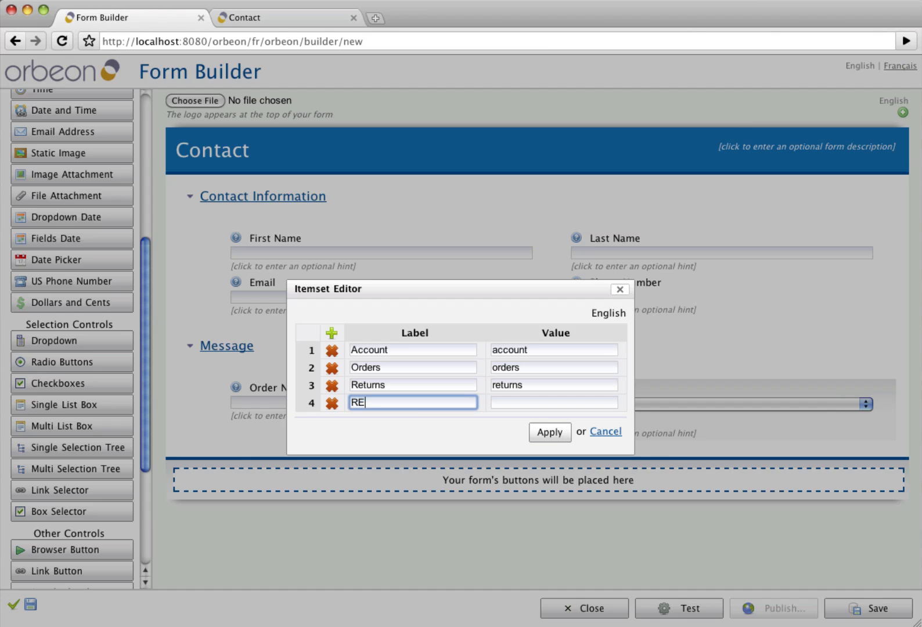
text(irs)
key(Tab)
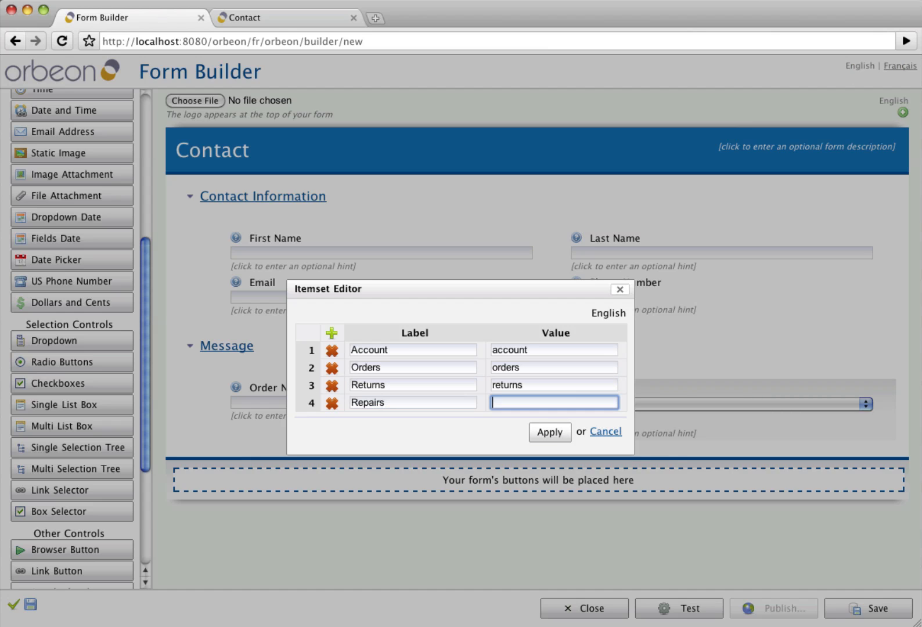
text(repairs)
key(Return)
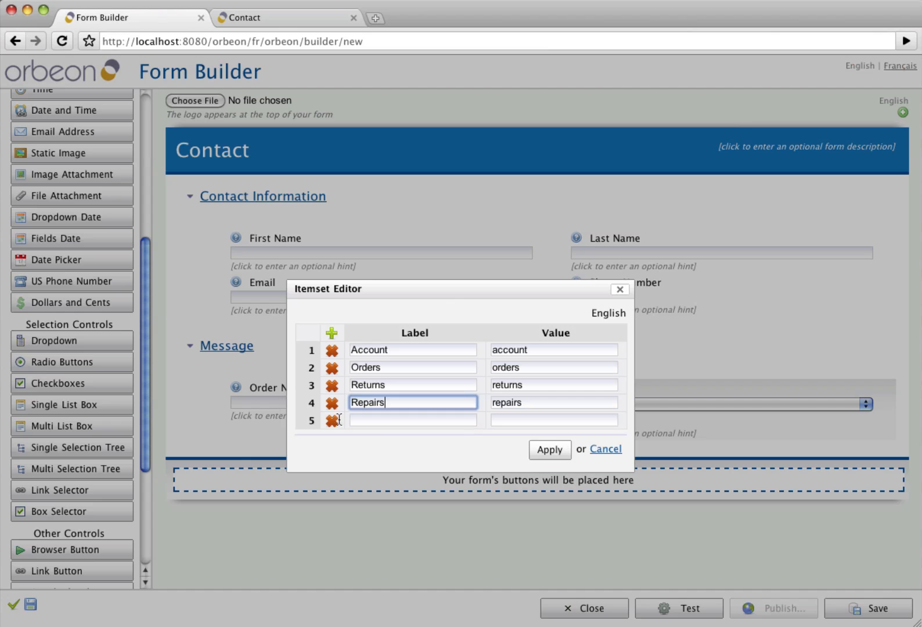
click(377, 419)
text(Other)
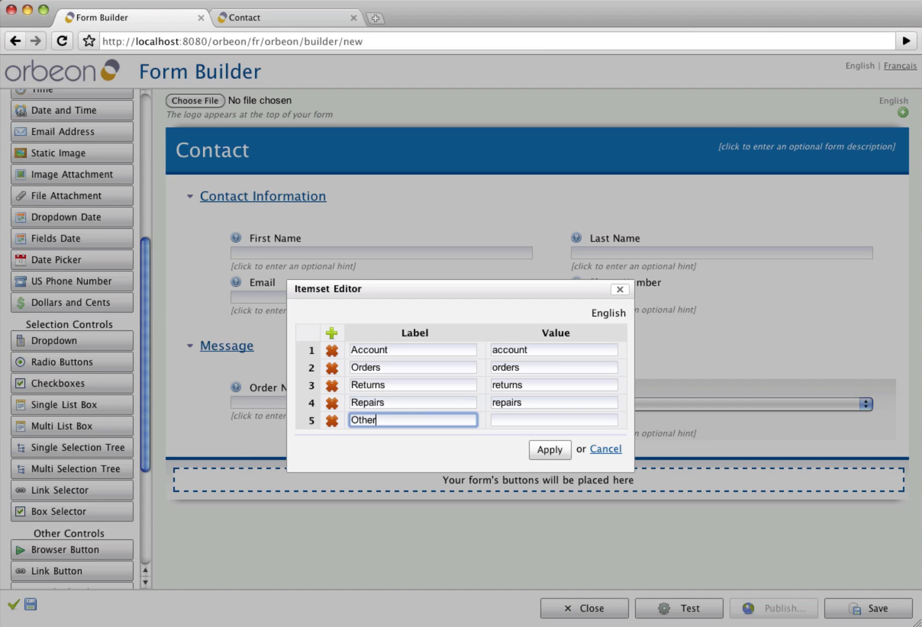
key(Tab)
text(other)
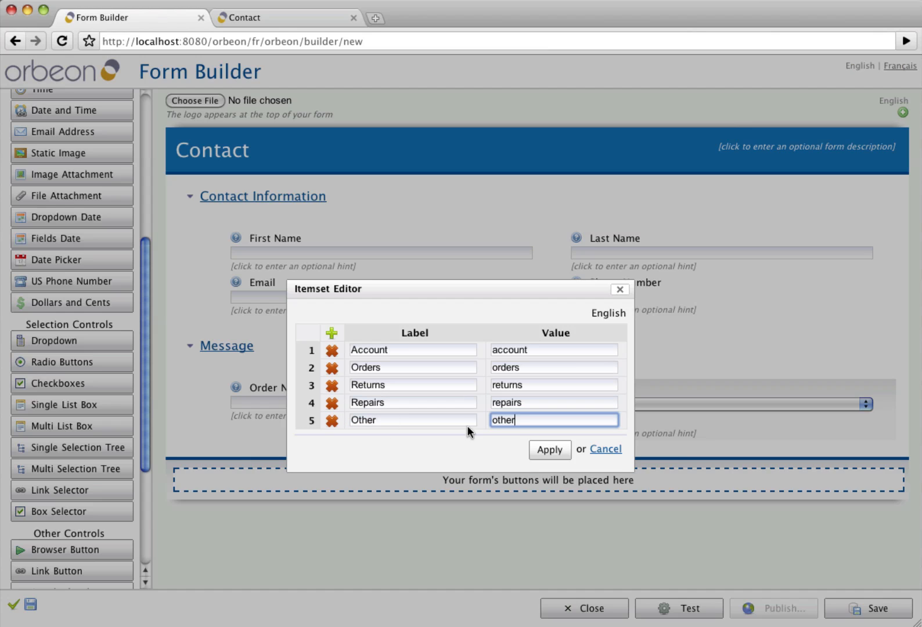
click(550, 453)
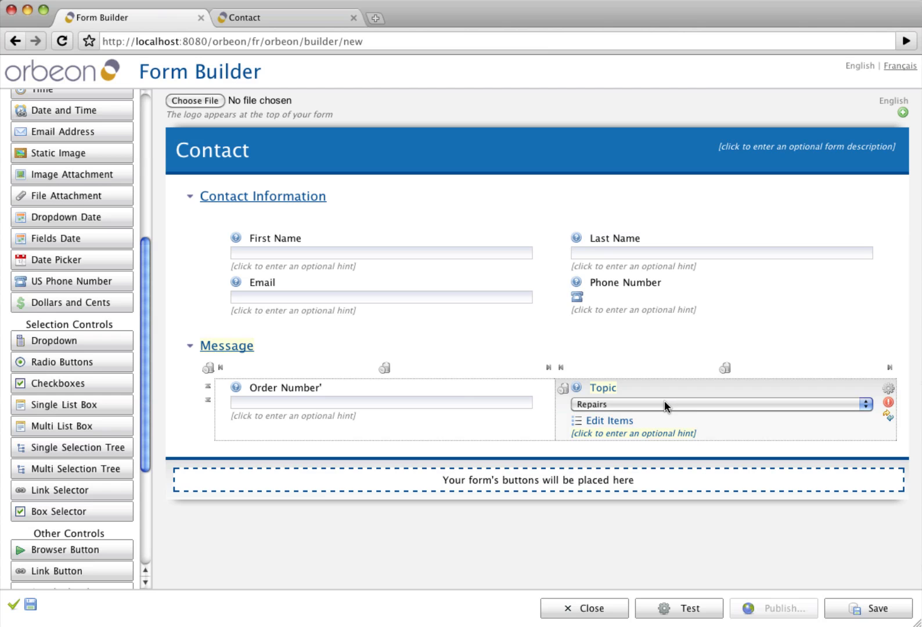
click(664, 401)
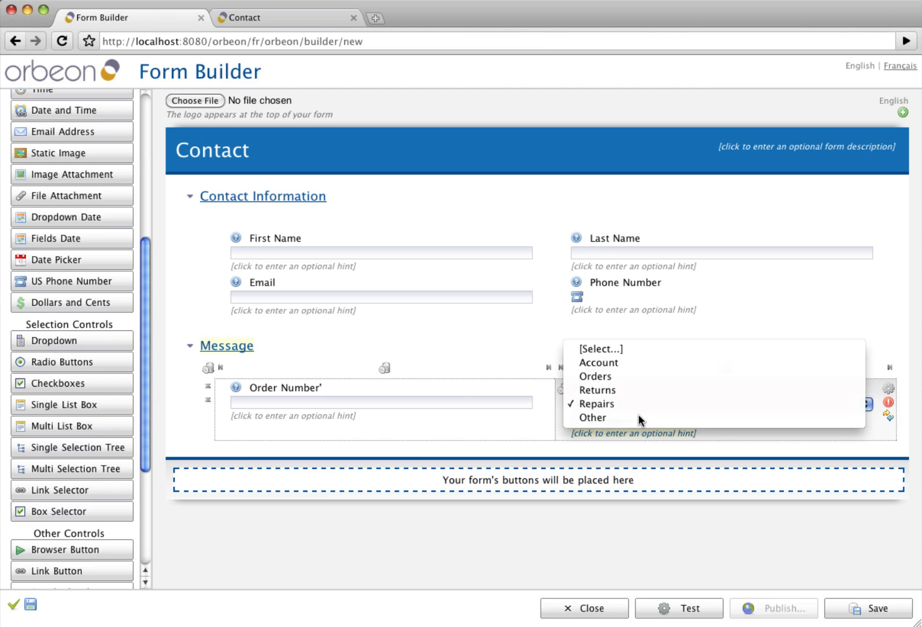
- Add a full-width grid with a multi-line 'Questions and Comments' field below Order Number and Topic
click(628, 351)
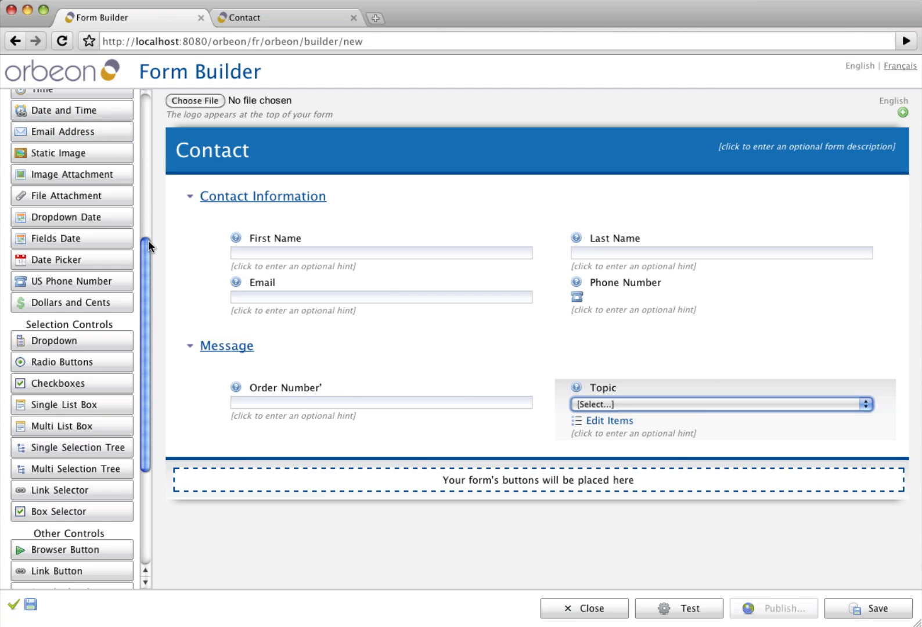
drag(146, 242, 146, 91)
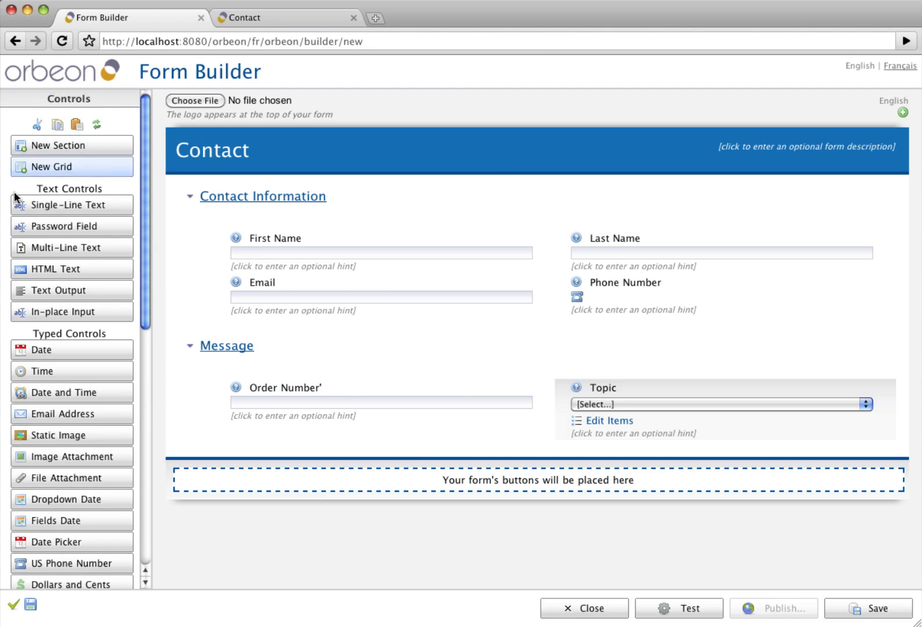
click(69, 167)
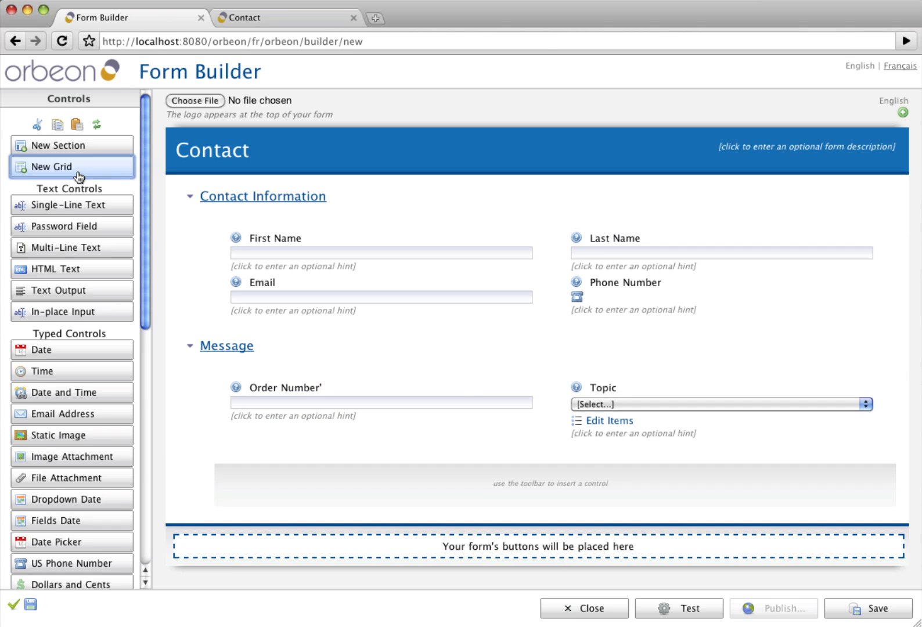
click(66, 250)
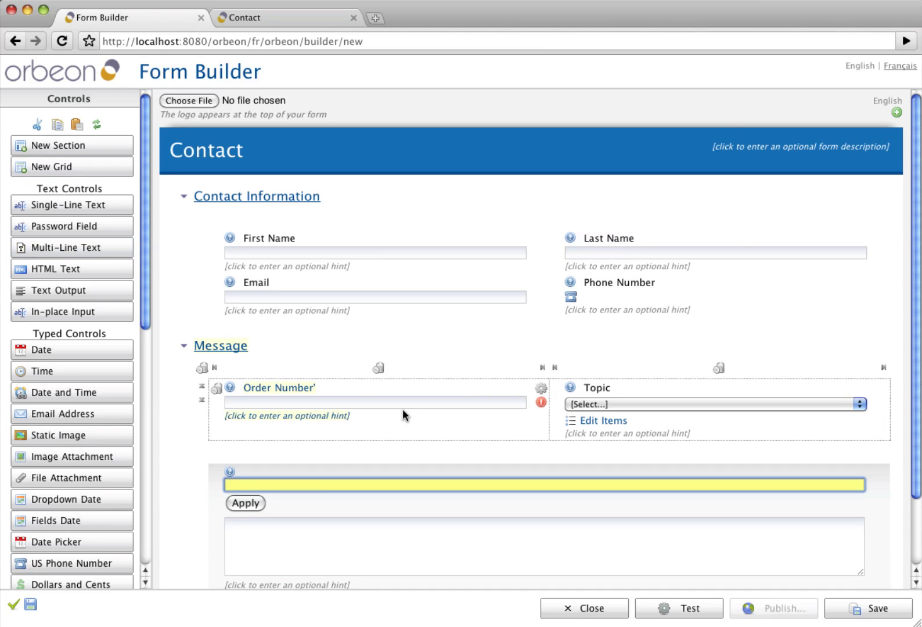
text(Questions and Comments)
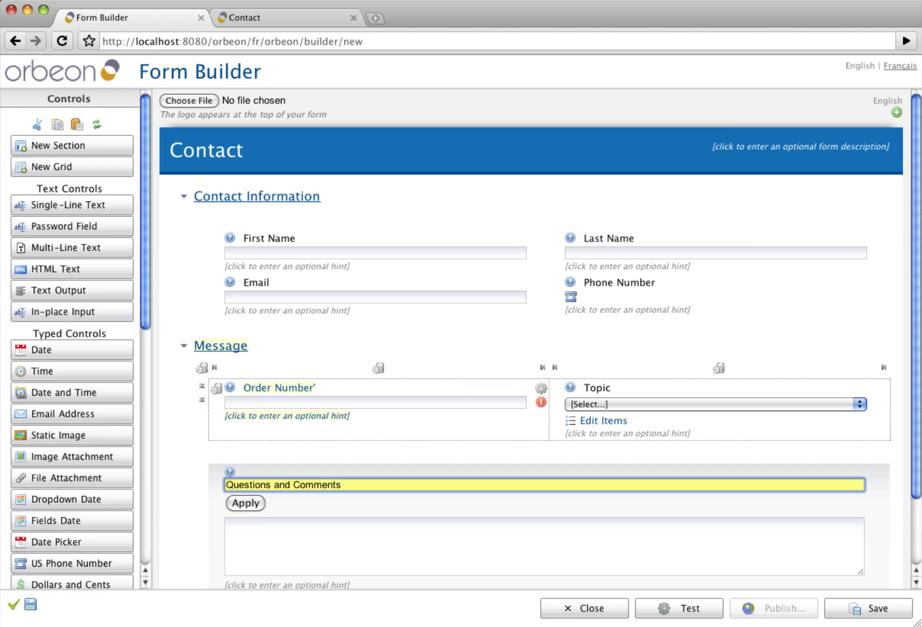
key(Return)
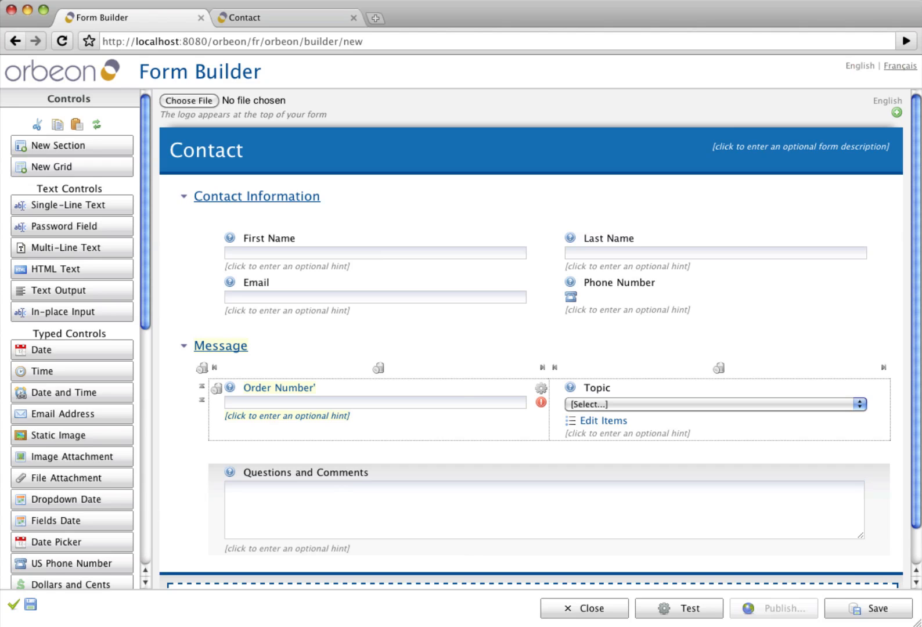
click(380, 535)
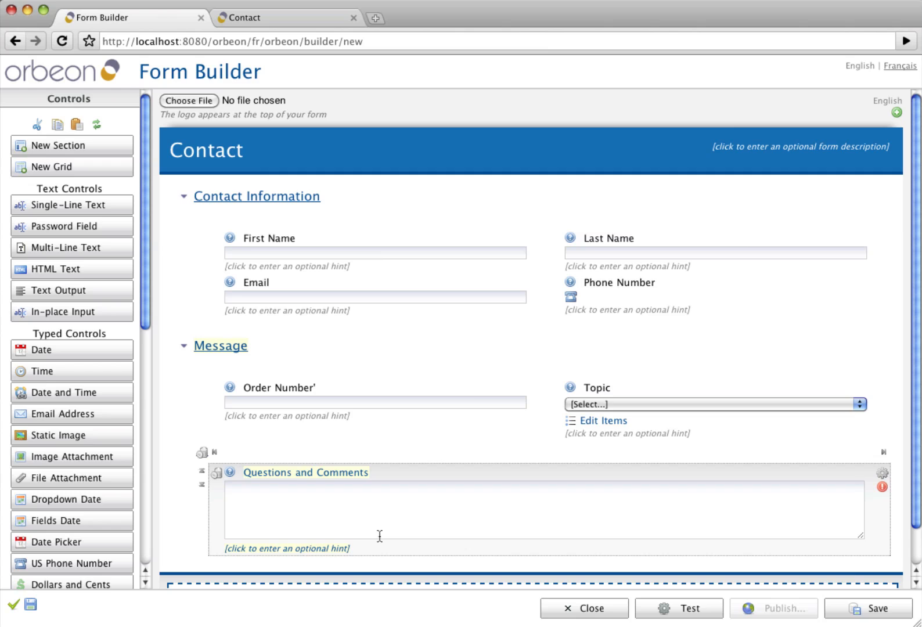
- Remove the trailing apostrophe from the Order Number label
click(291, 407)
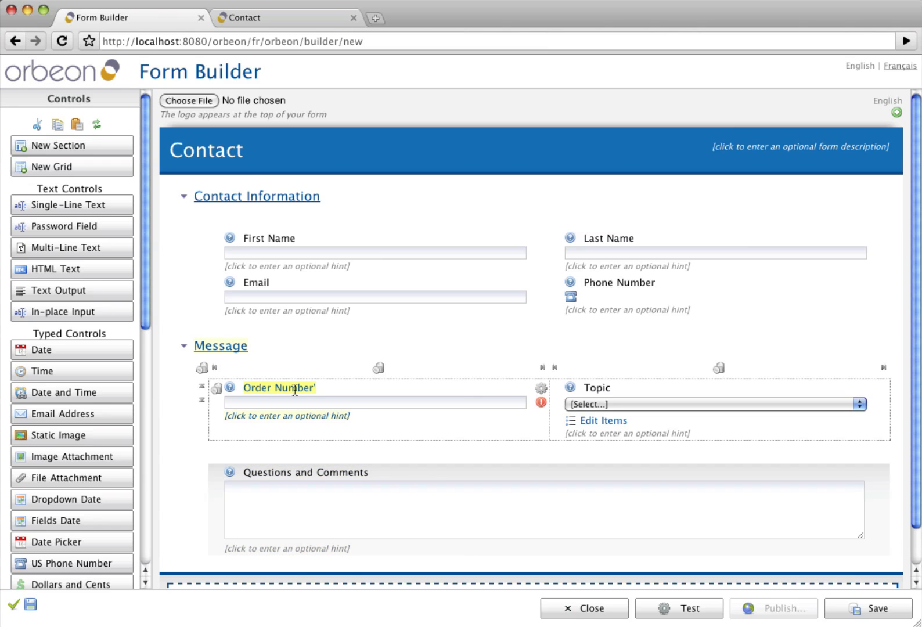
click(295, 388)
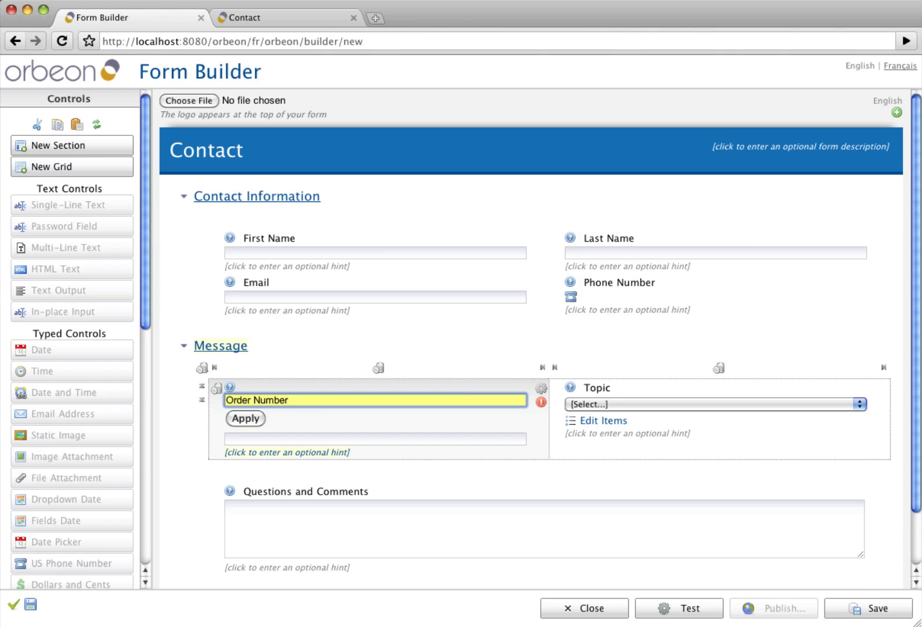
key(Return)
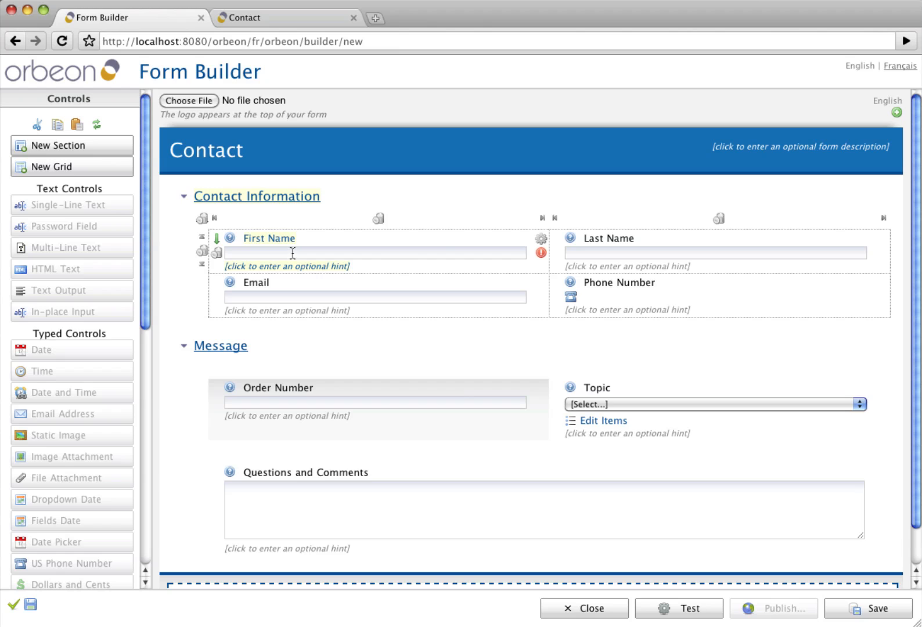
- Set First Name, Last Name and Email to Required: Yes
click(541, 254)
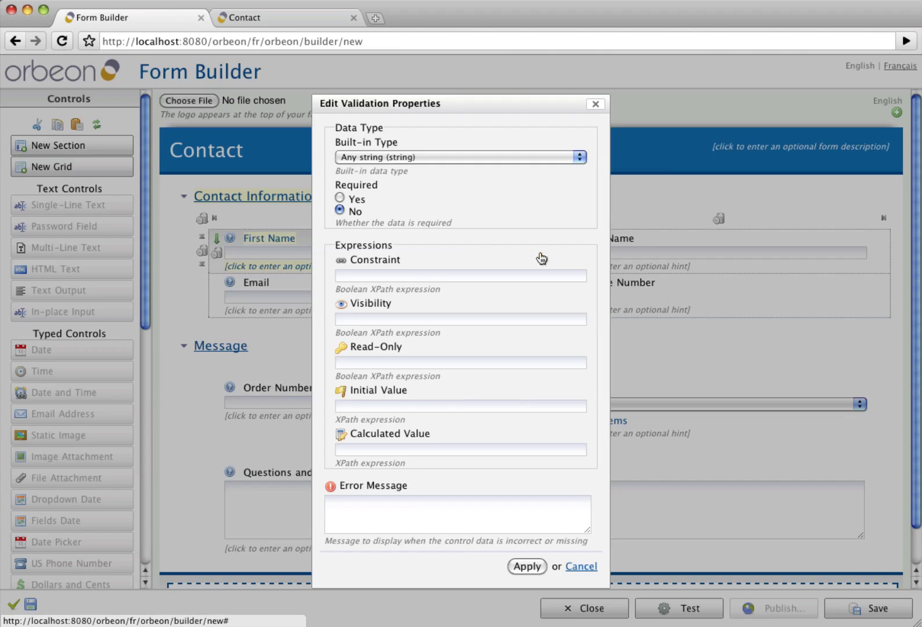
click(340, 198)
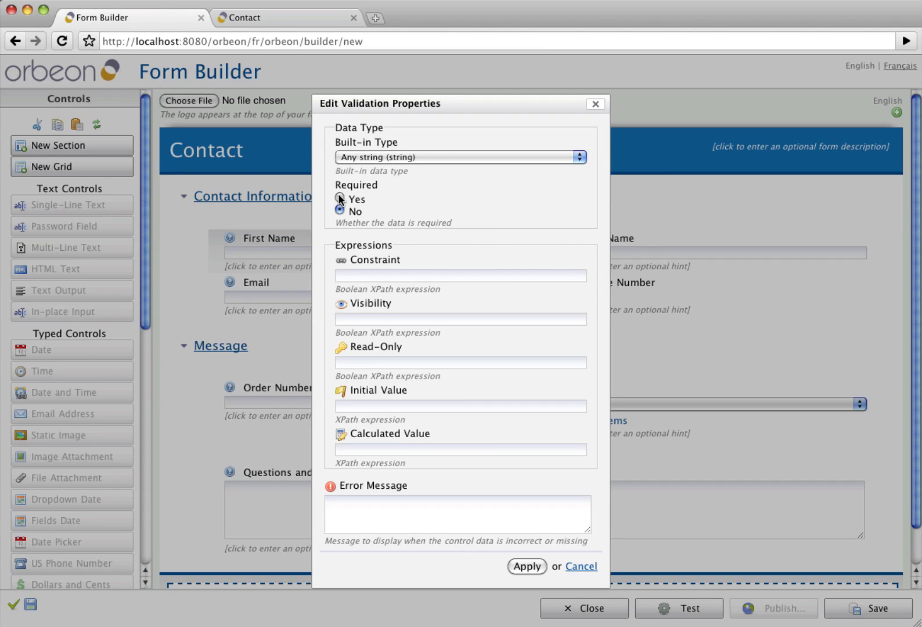
click(340, 198)
click(534, 566)
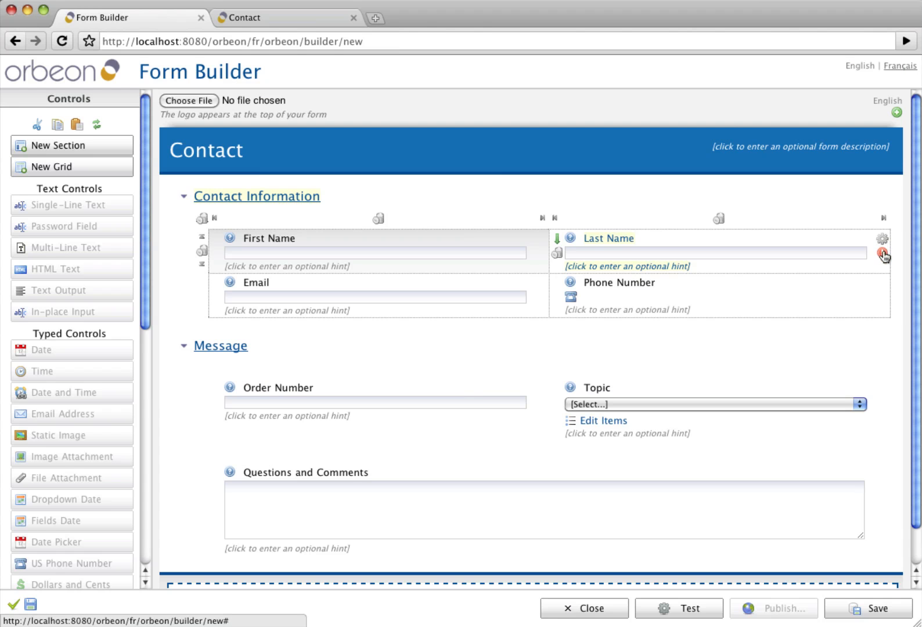
click(882, 254)
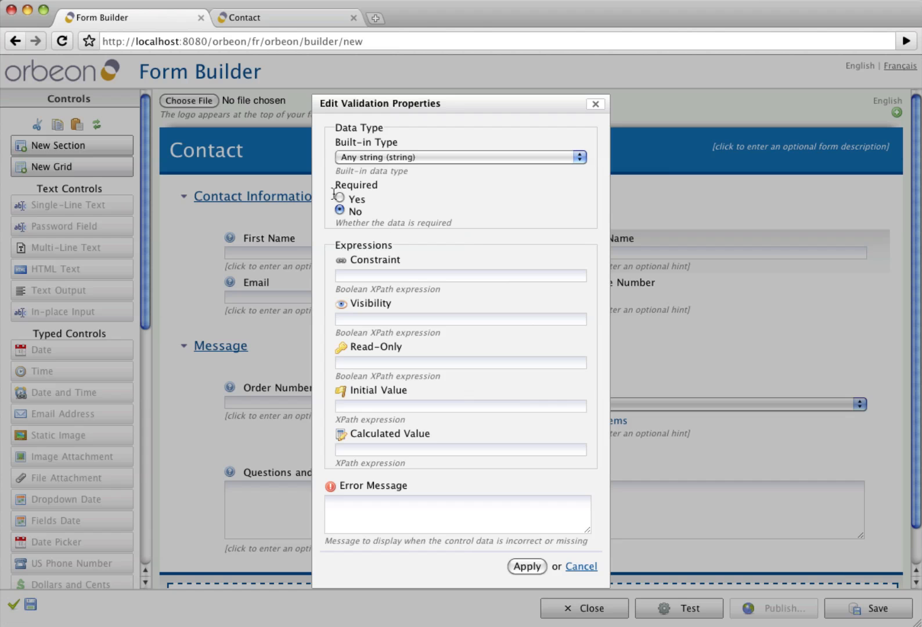
click(339, 198)
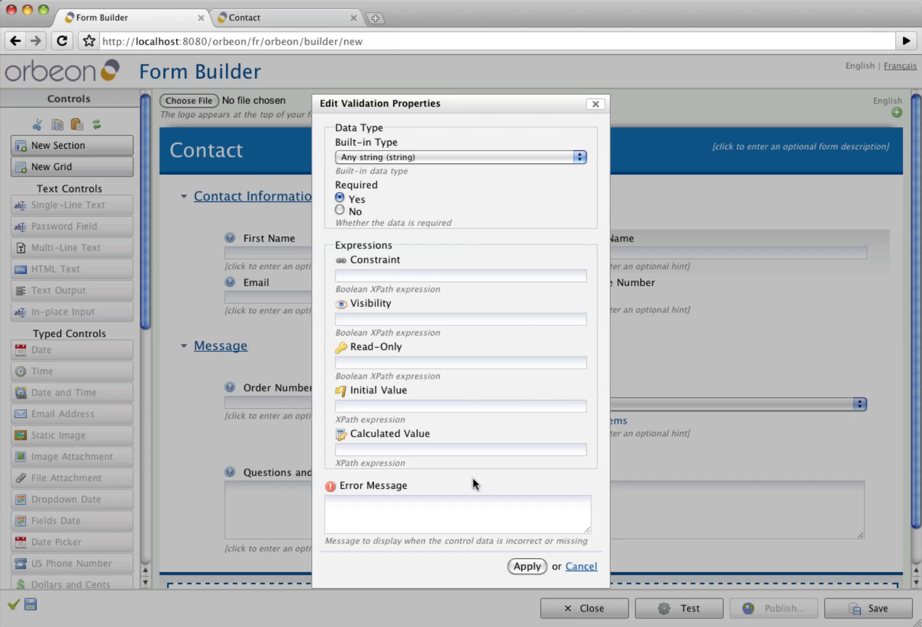
click(527, 566)
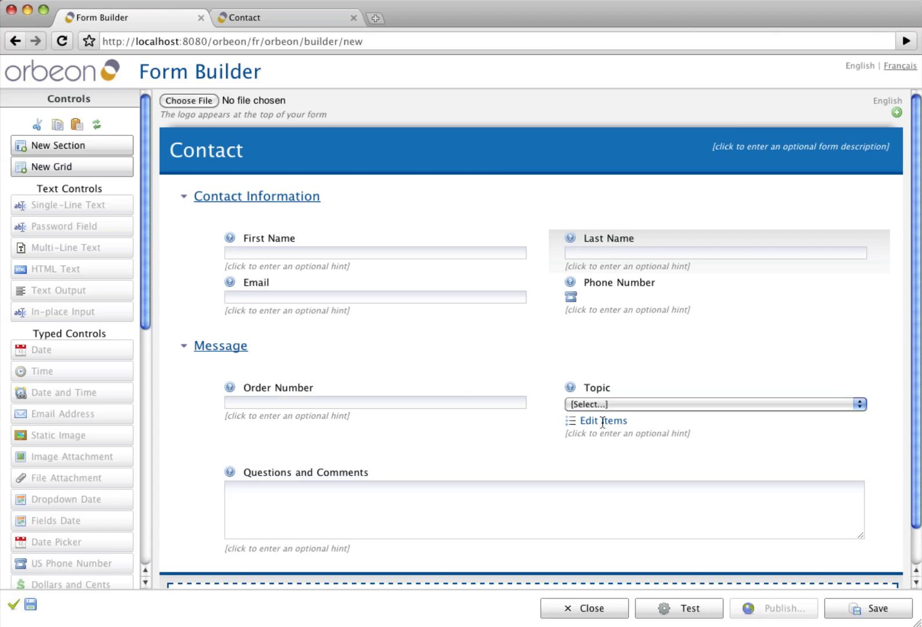
click(540, 300)
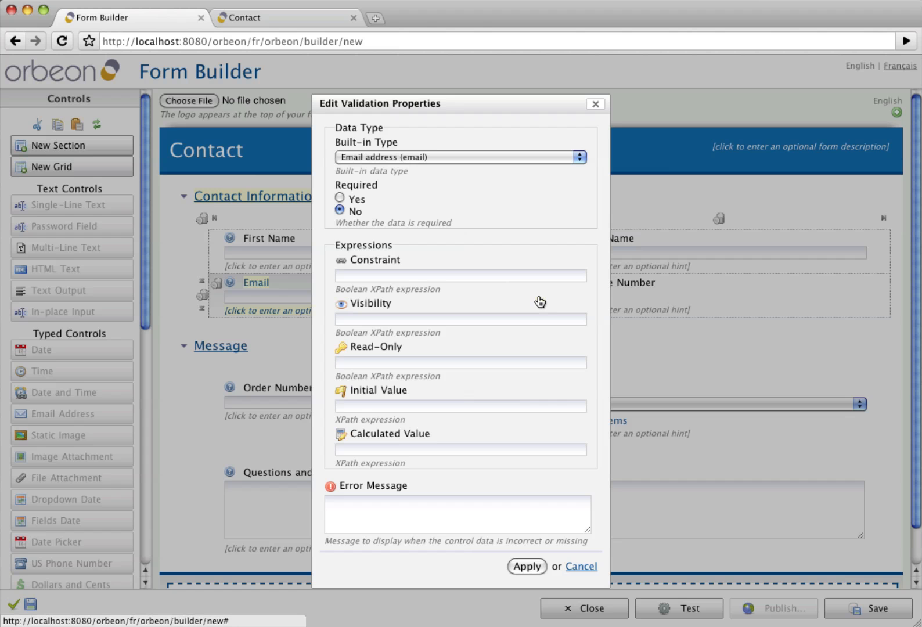
click(340, 198)
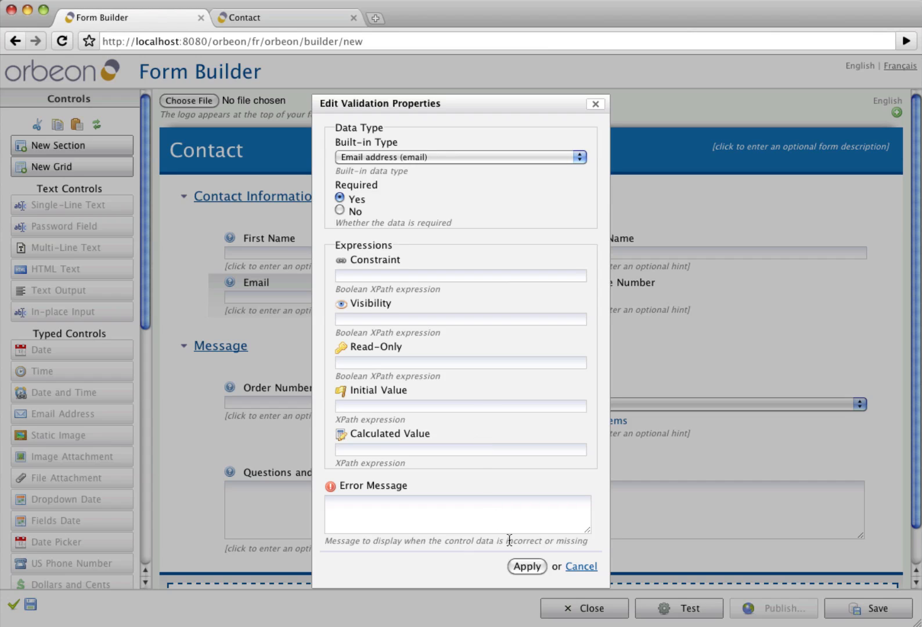
click(529, 566)
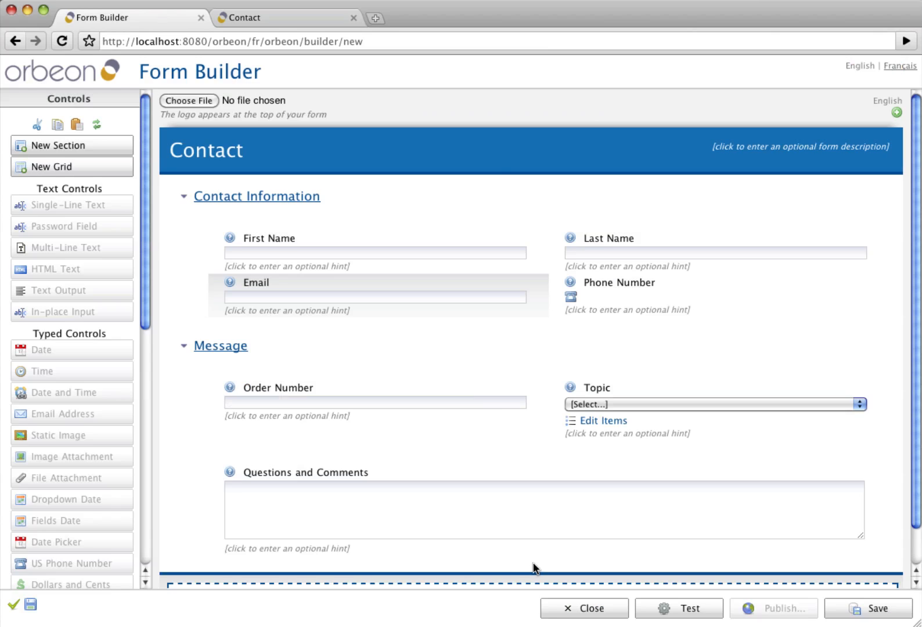
- Make Order Number and Topic required, leave Questions and Comments optional, and save the form
mouse_move(540, 408)
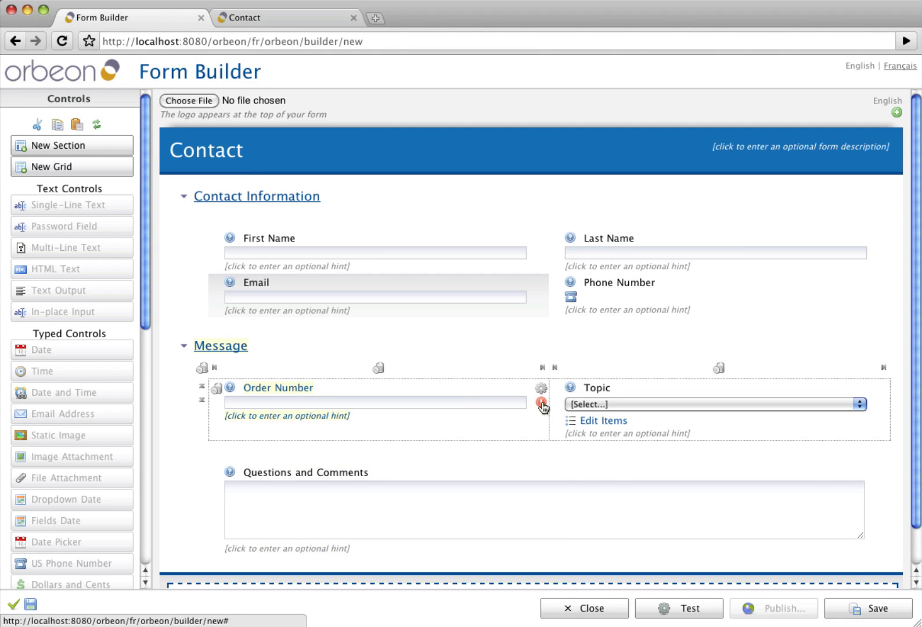
click(541, 403)
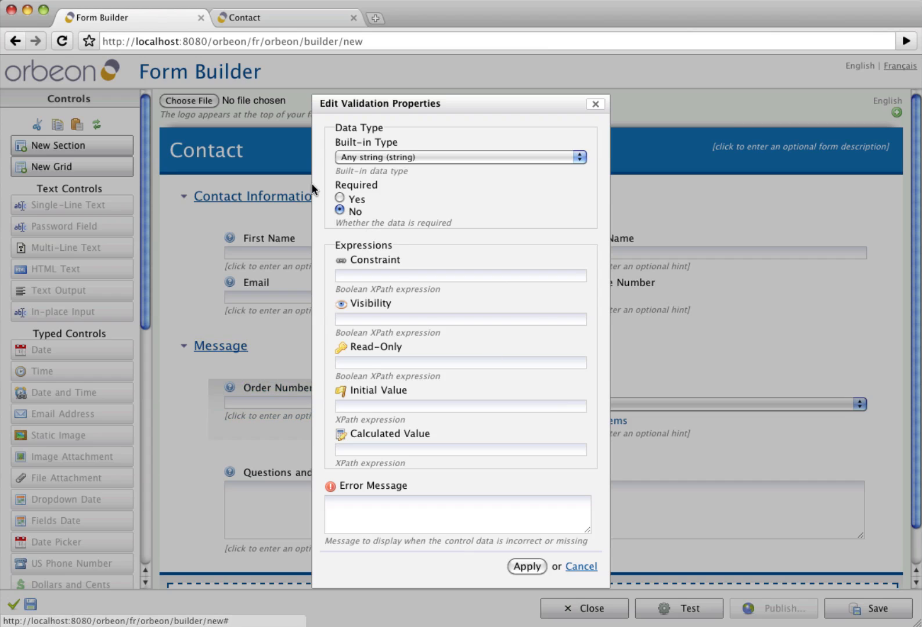
click(340, 198)
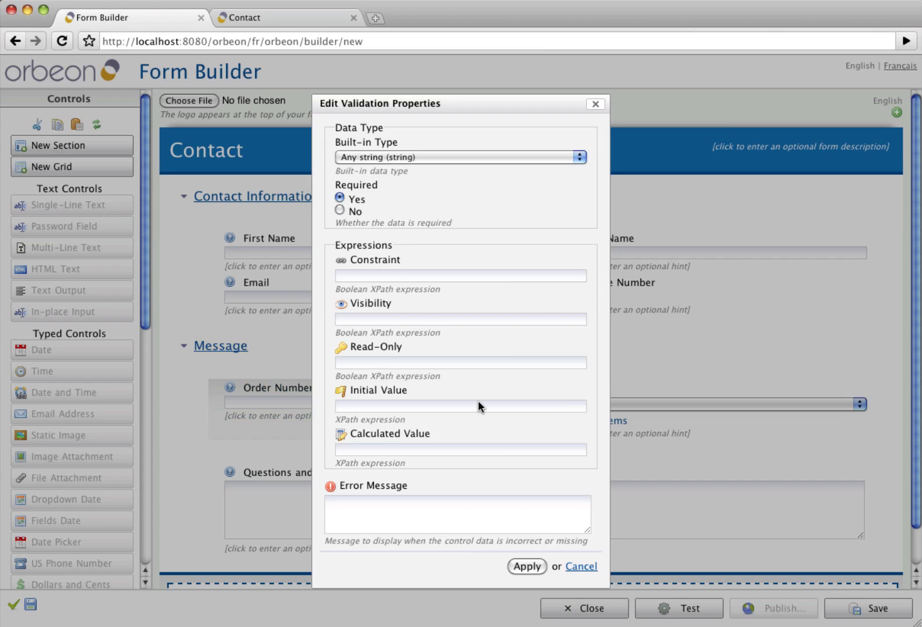
click(527, 566)
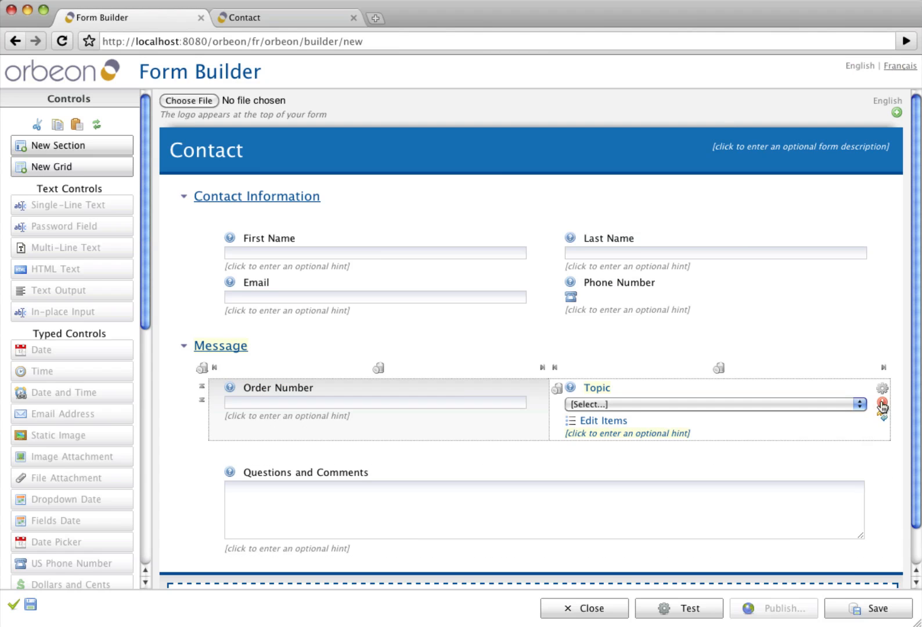
click(566, 313)
click(882, 296)
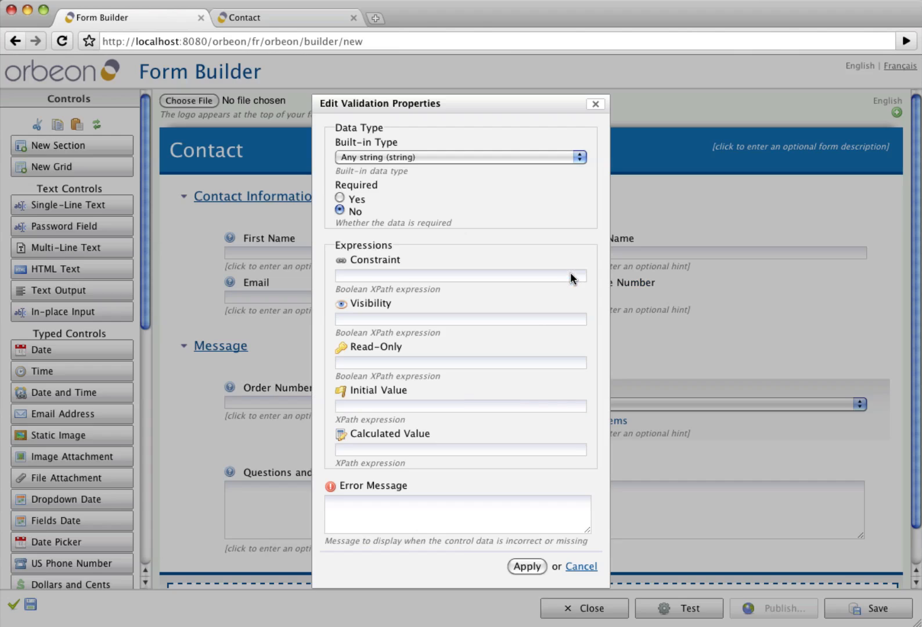
click(340, 198)
click(526, 566)
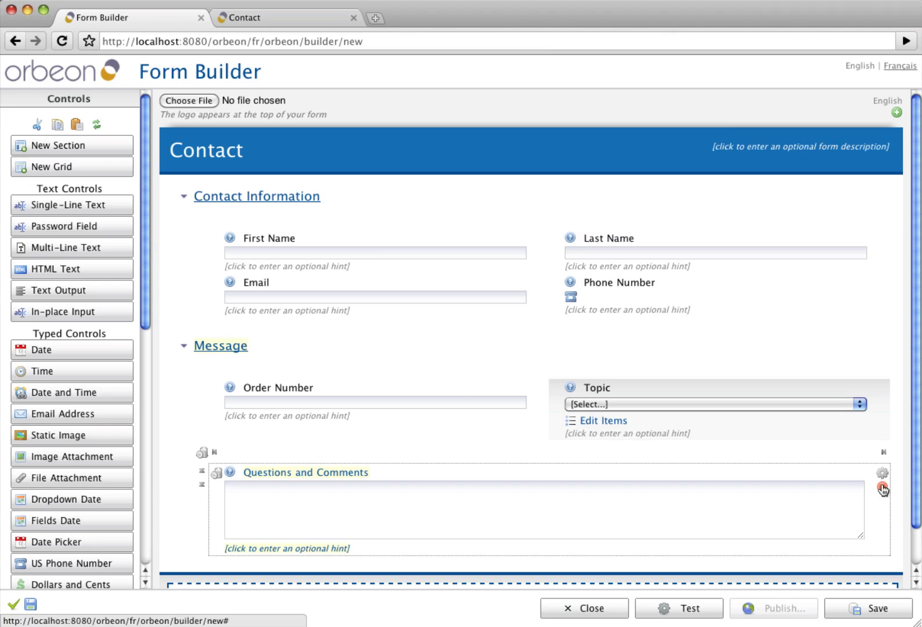
click(881, 489)
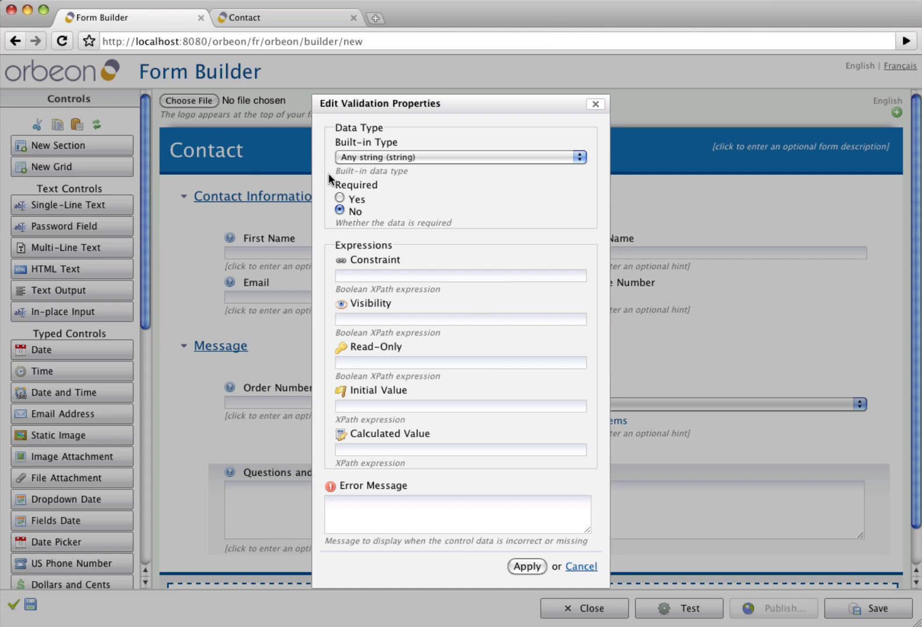
click(527, 566)
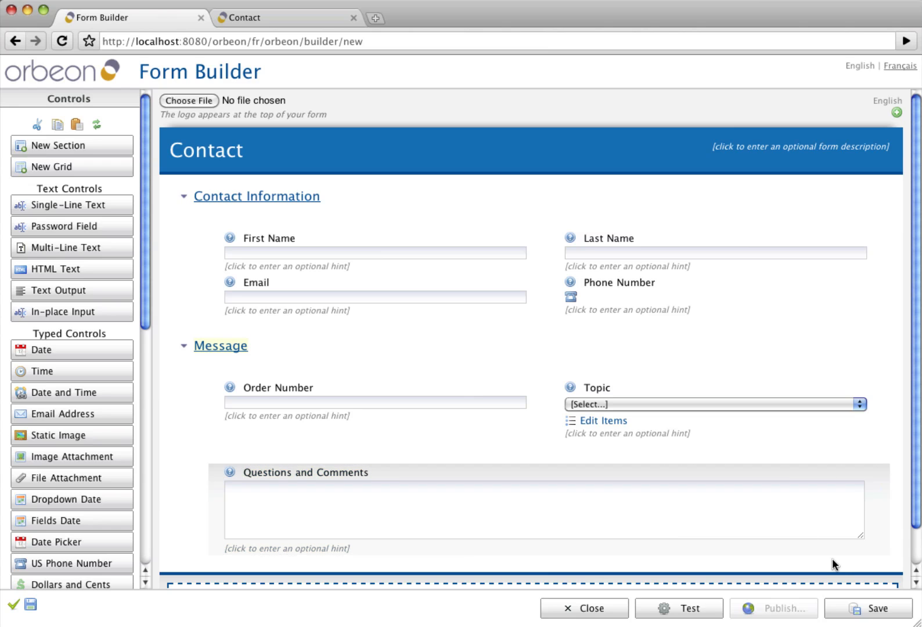
click(858, 614)
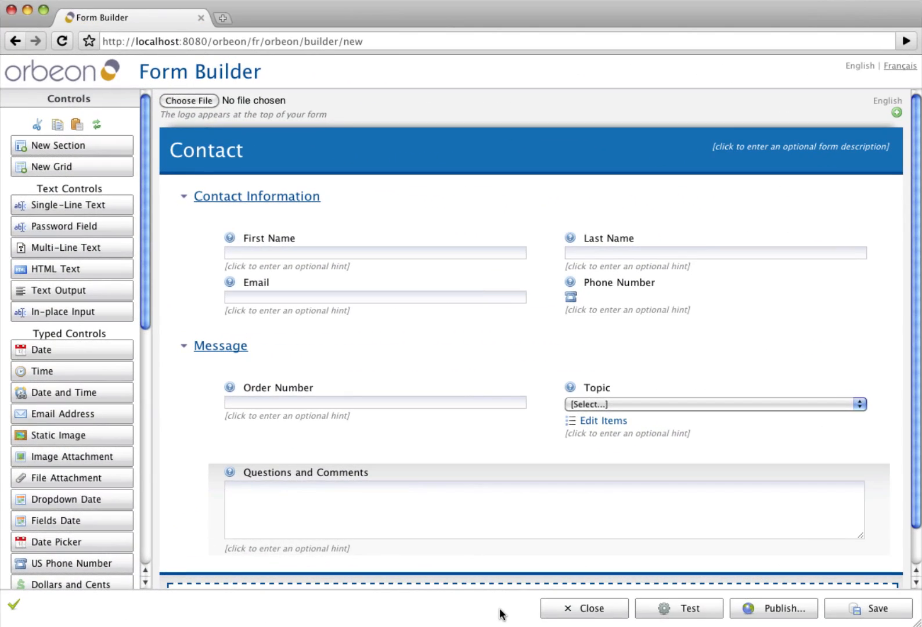
- In a test preview, enter the contact's first name, last name and e-mail address
click(669, 610)
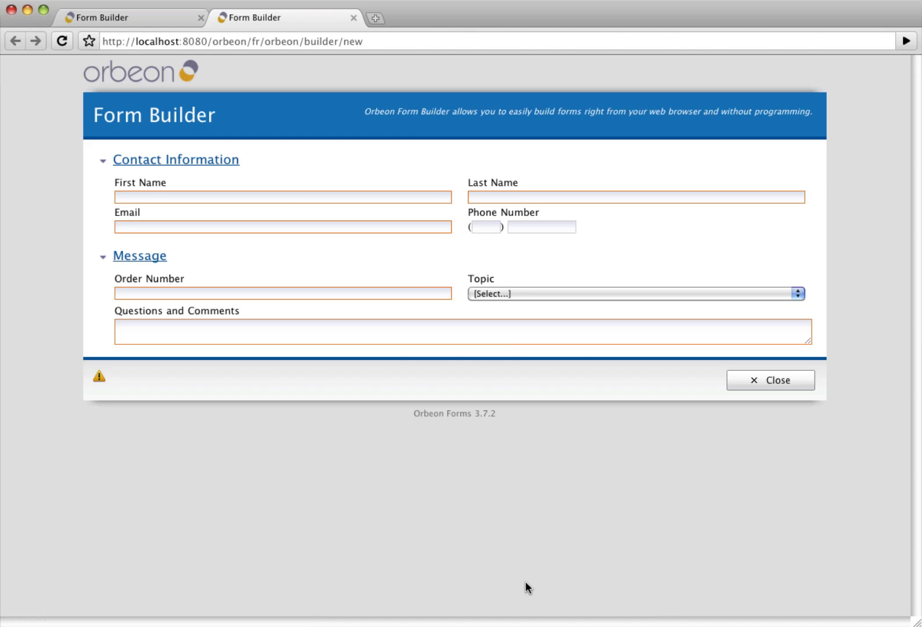
click(140, 198)
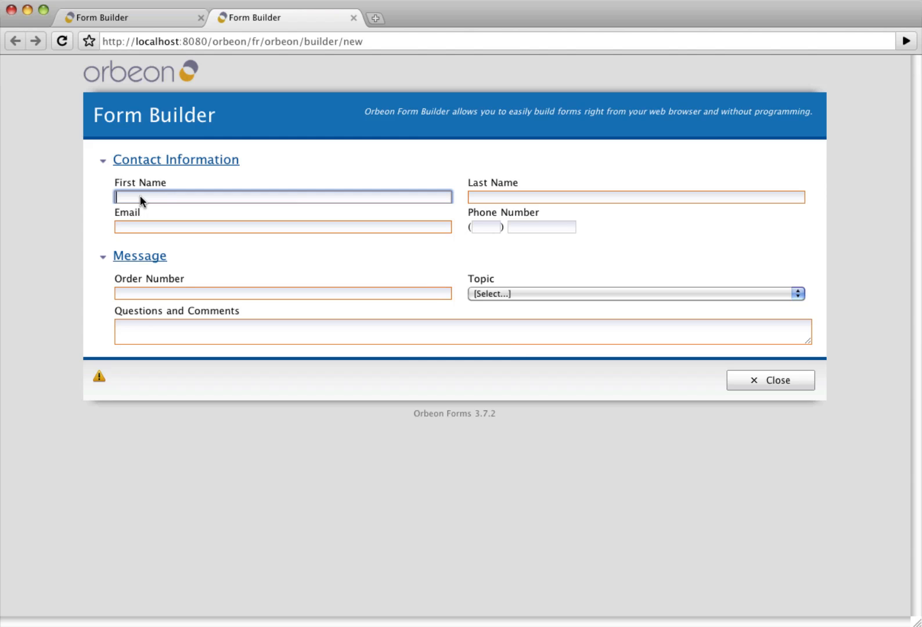
text(Erik)
key(Tab)
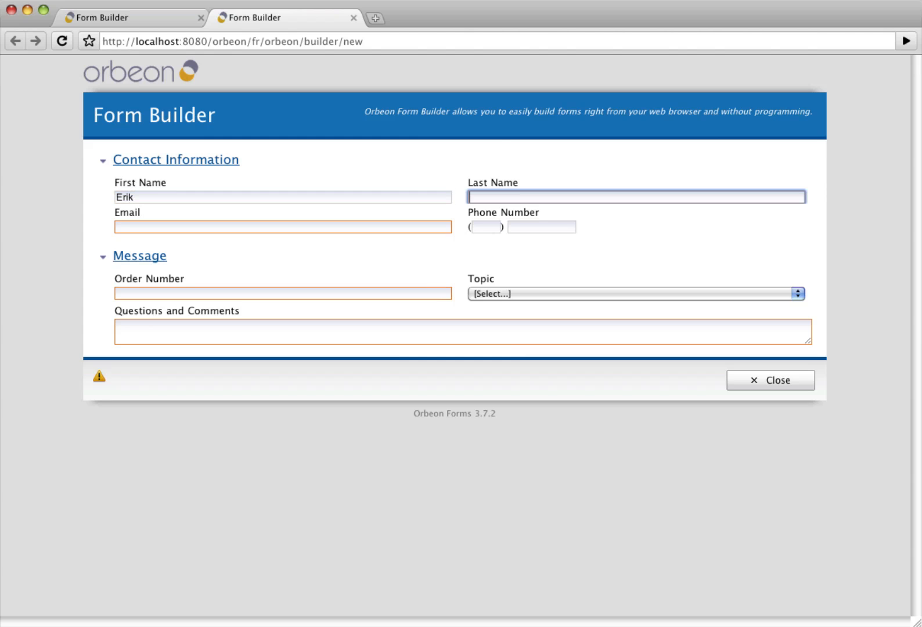
text(Bruchez)
key(Tab)
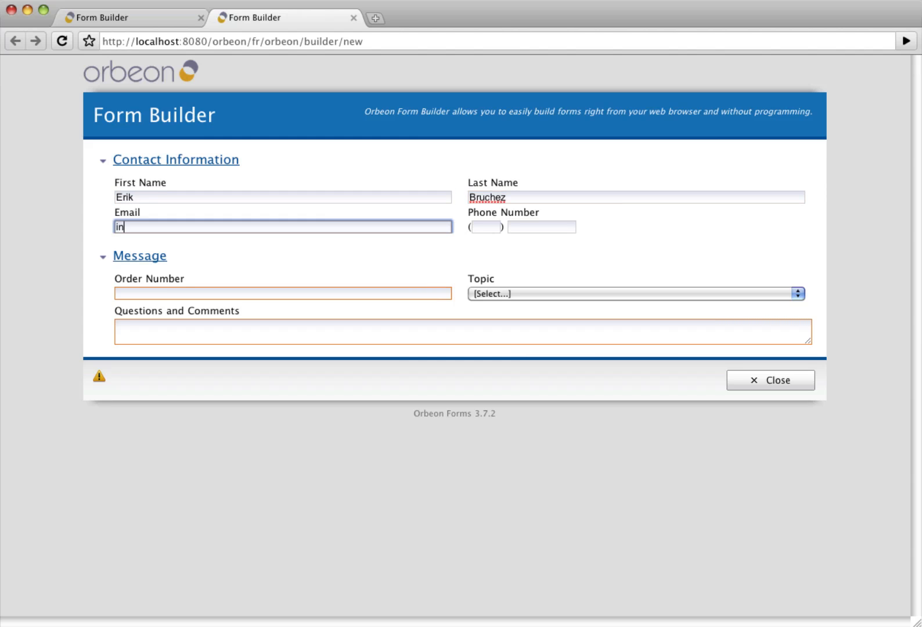
- Add an order number, choose Topic Orders, and comment 'I would like to know why you haven't yet shipped my order!'
click(143, 298)
text(O8)
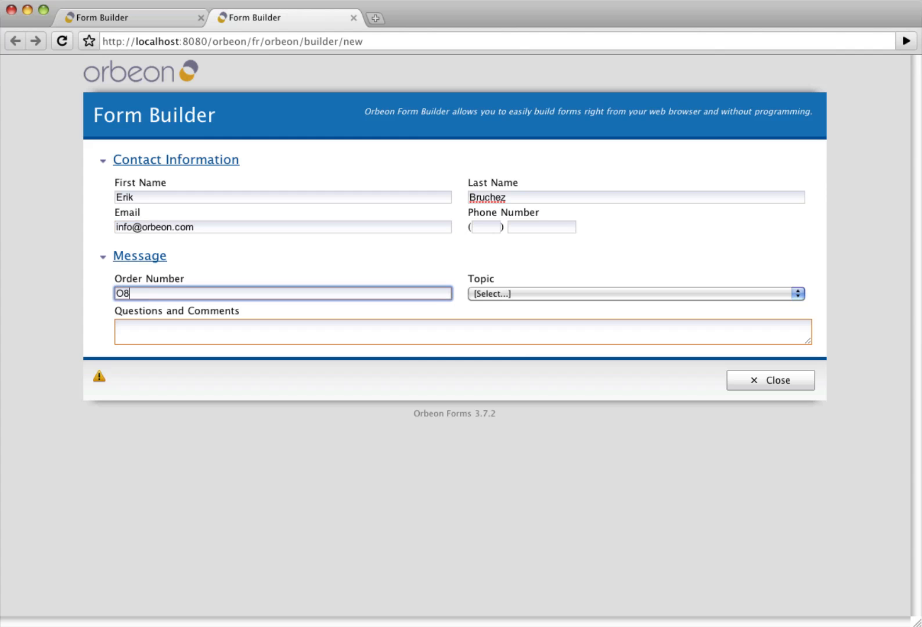
text(88)
key(Tab)
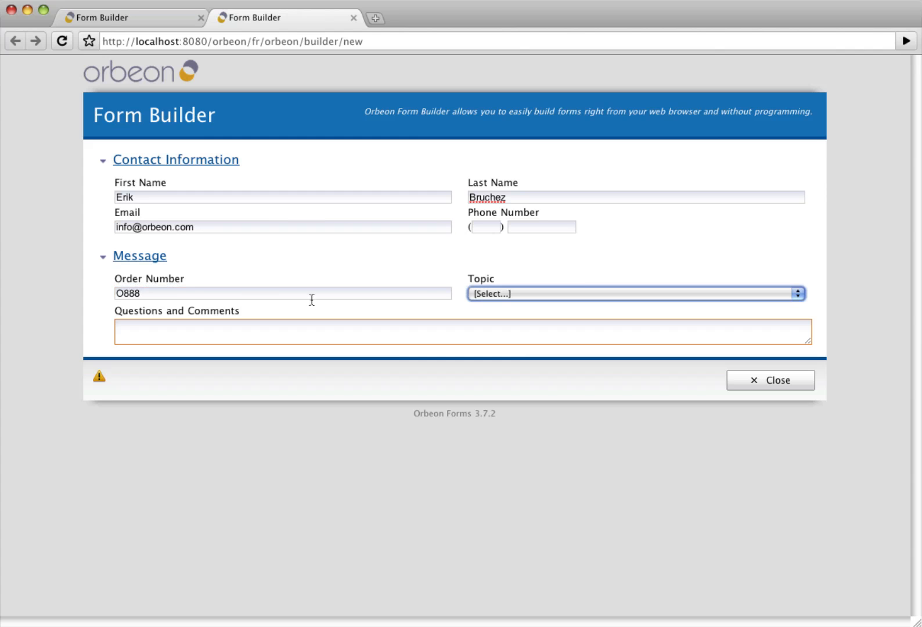
click(493, 293)
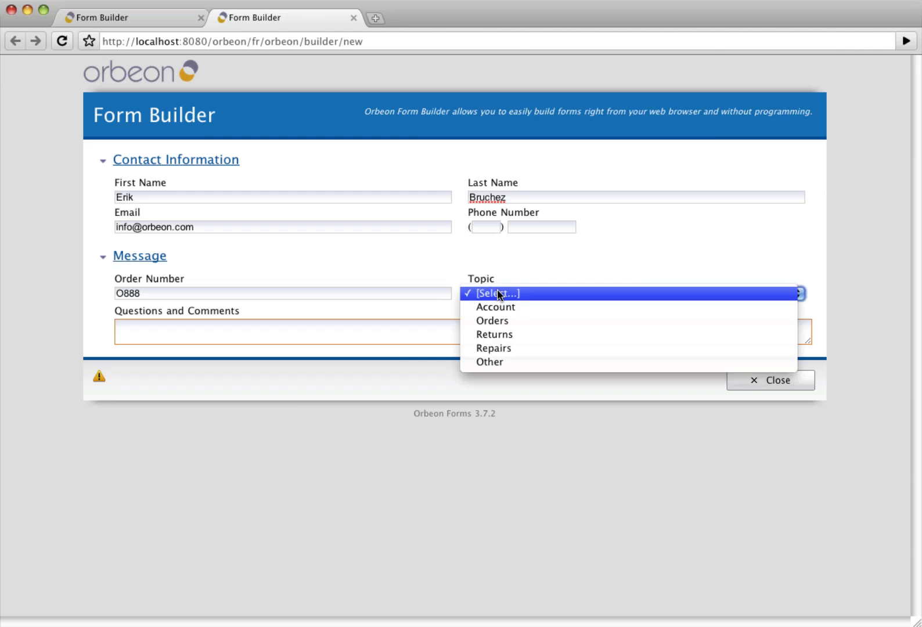
click(493, 321)
click(269, 326)
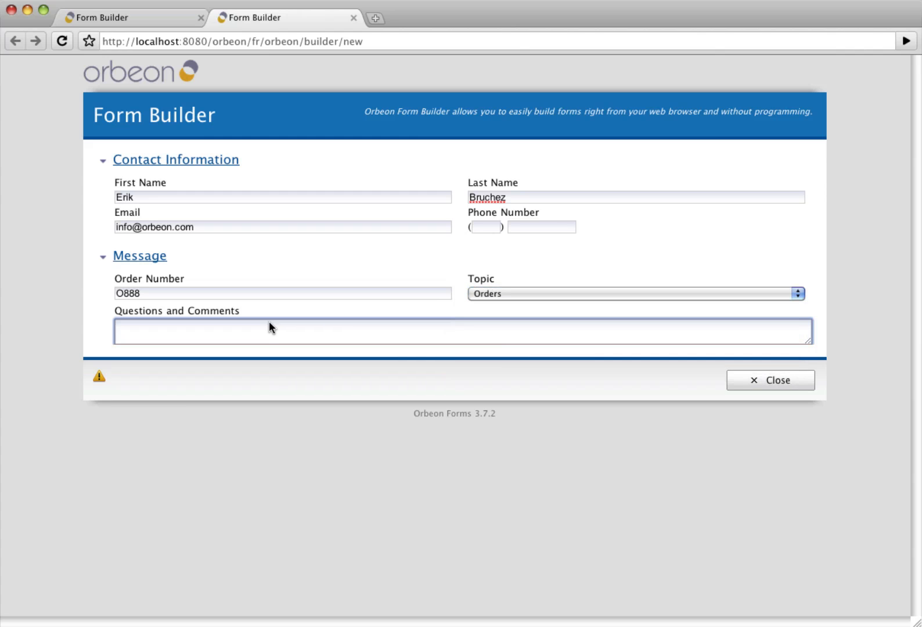
text(I would like to no)
key(BackSpace)
key(BackSpace)
text(know why you )
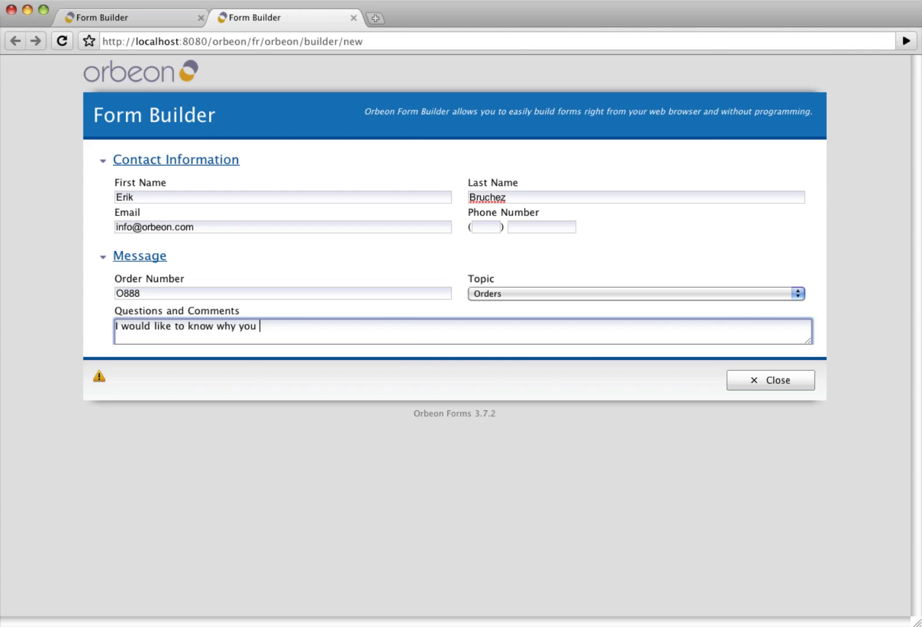
text(haven't yet shippe)
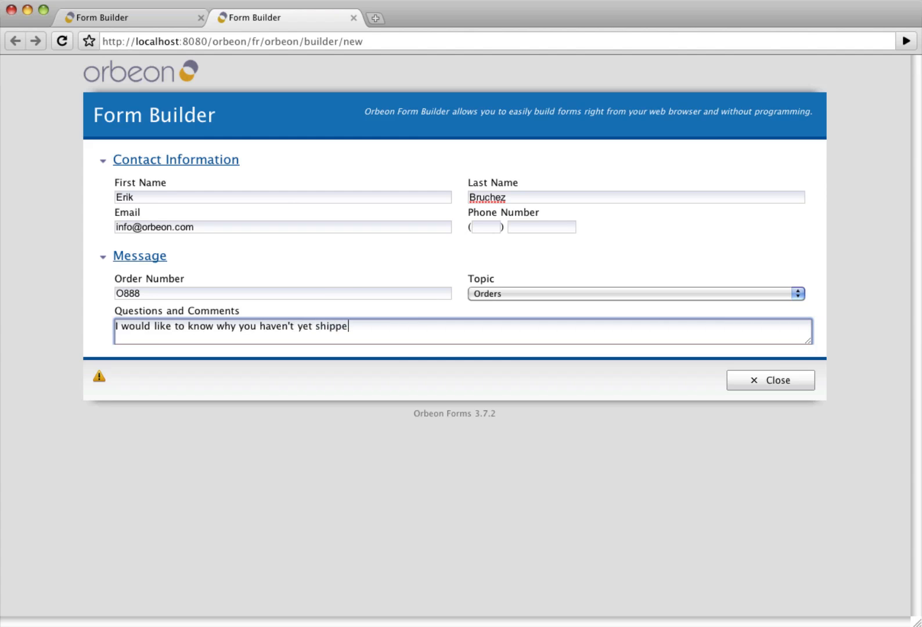
text(d my order!)
key(Tab)
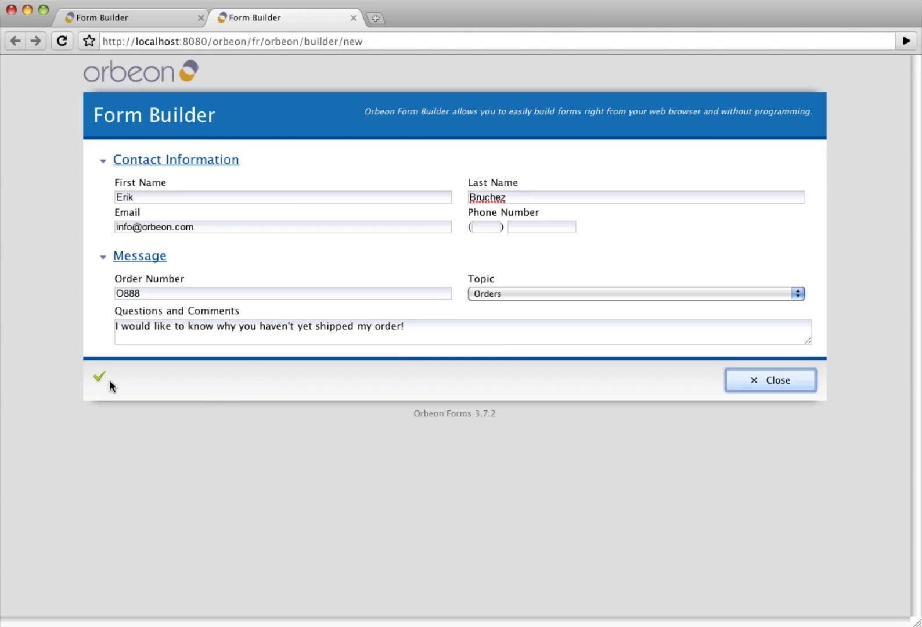
mouse_move(98, 376)
- Close the test preview and confirm publishing the Contact form
click(782, 386)
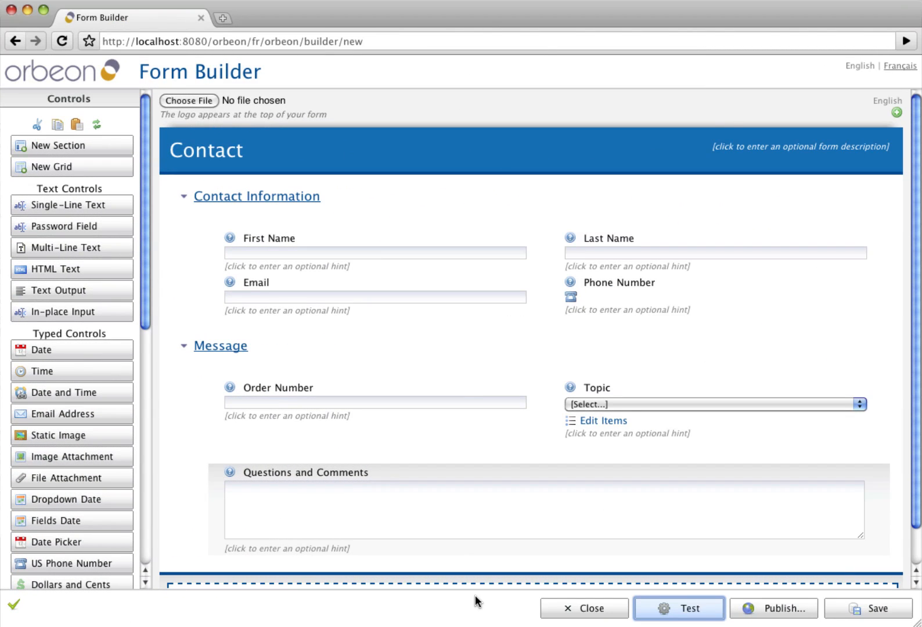
click(772, 614)
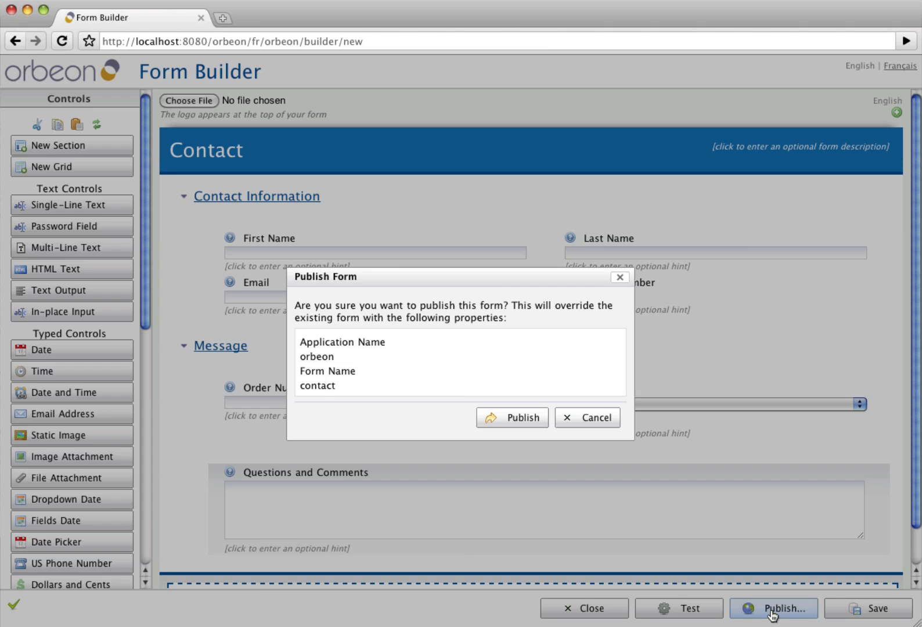
click(499, 420)
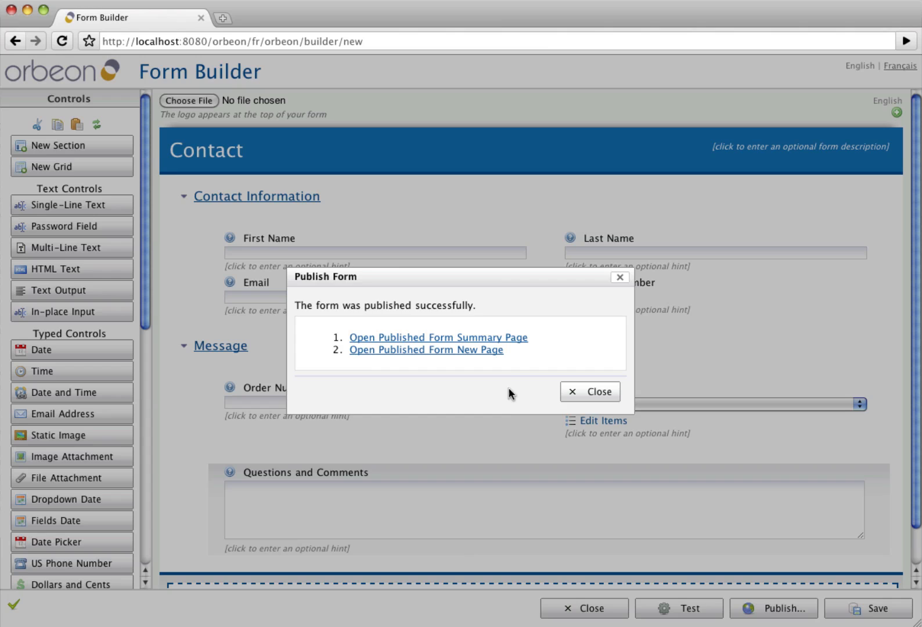
- Open the published Contact form's summary page and start a new entry
click(461, 337)
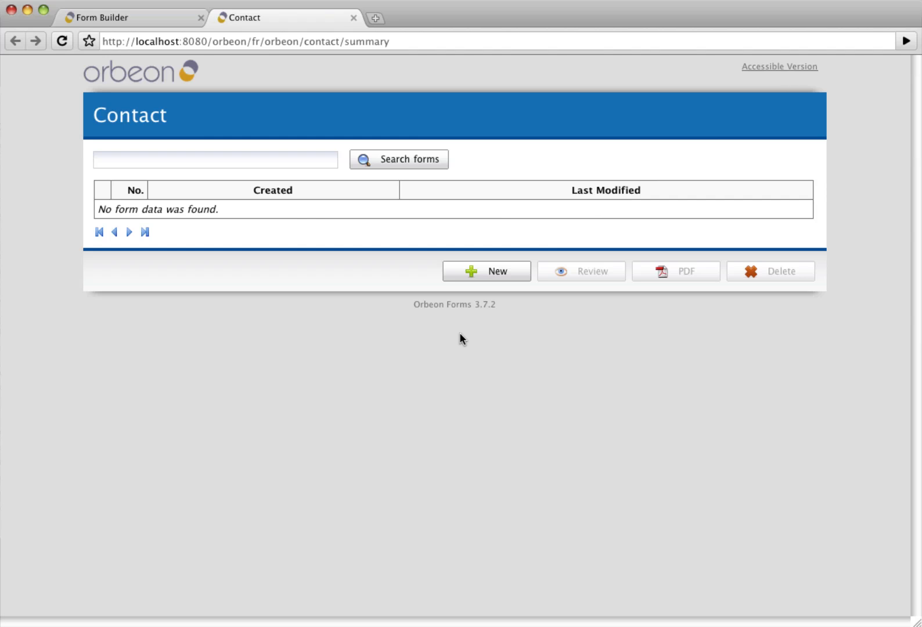
drag(94, 115, 174, 117)
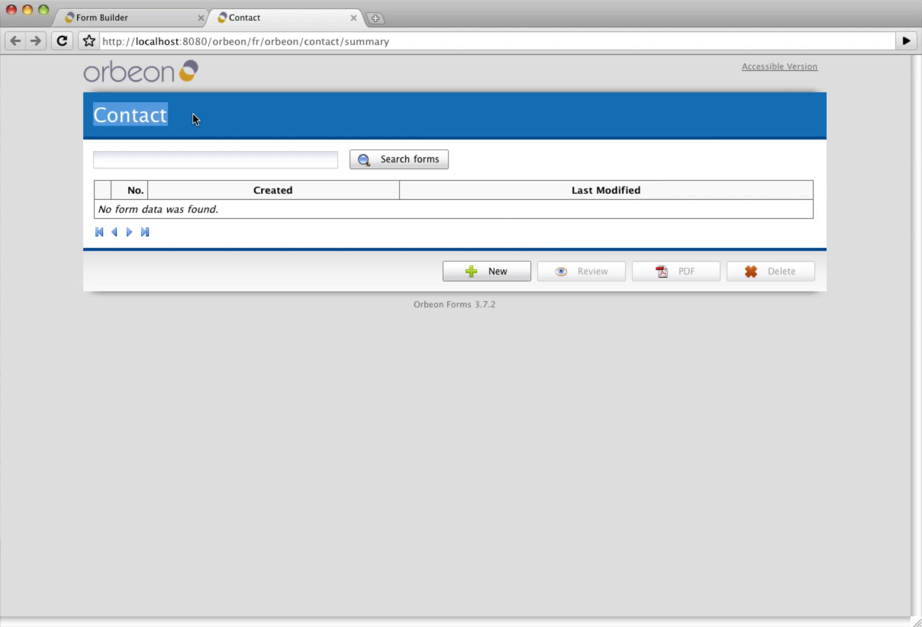
click(193, 118)
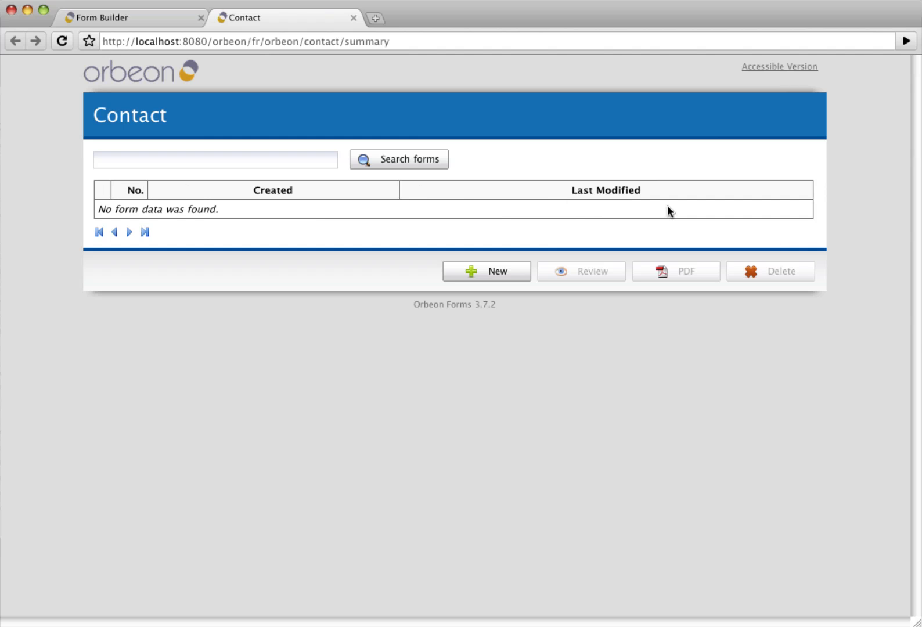
click(484, 275)
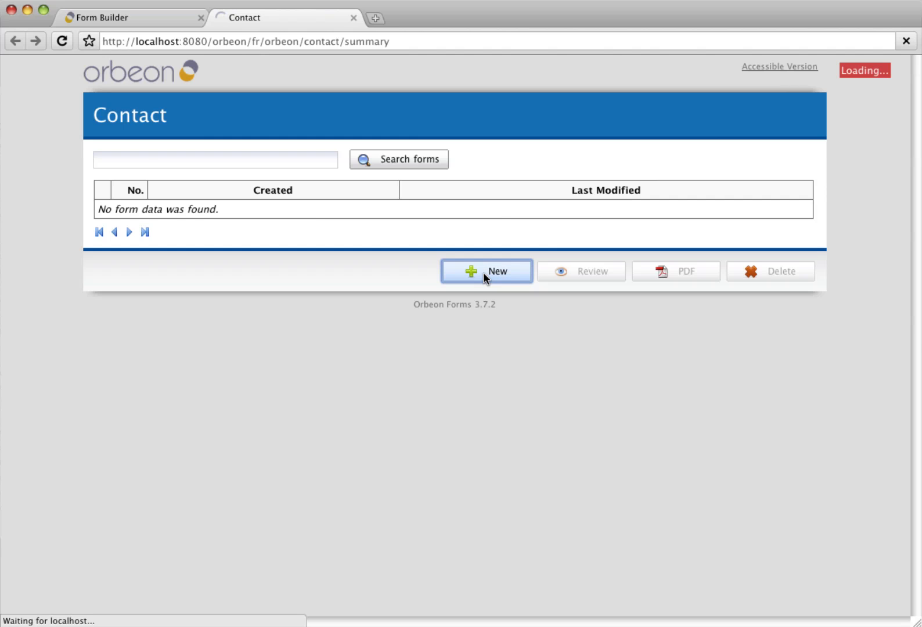
- Enter the contact's first name, last name and e-mail address
click(143, 196)
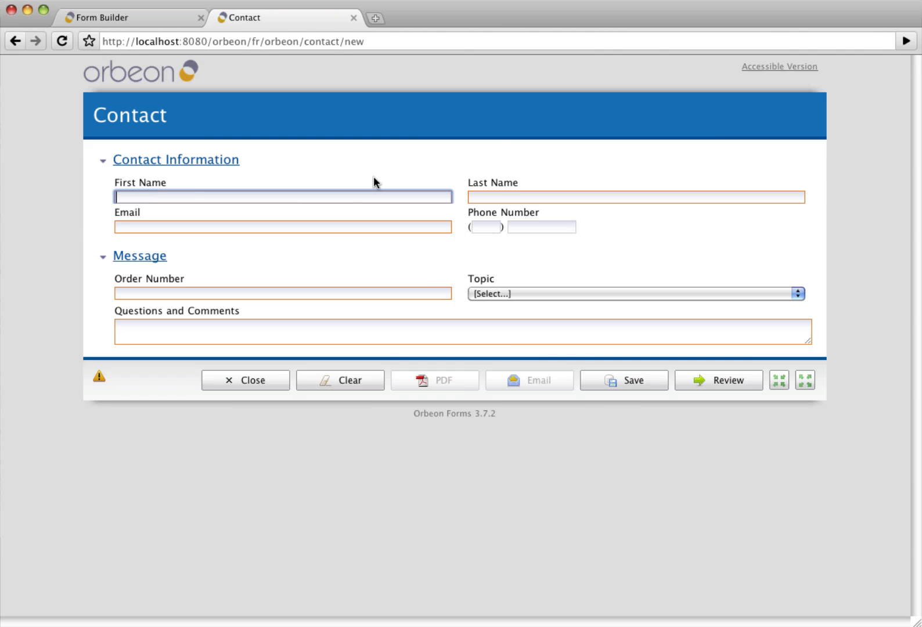
text(Erik)
key(Tab)
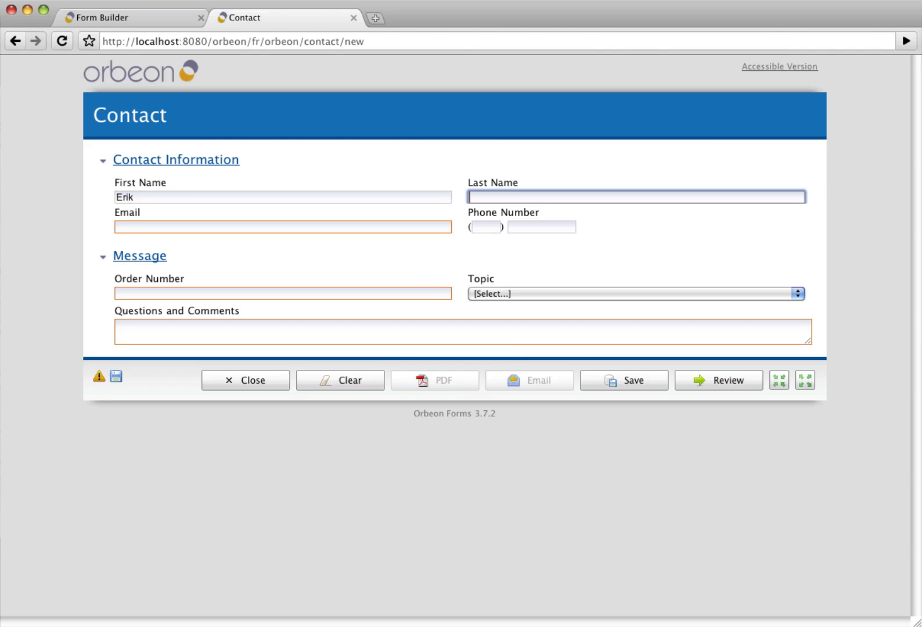
text(Bruchez)
key(Tab)
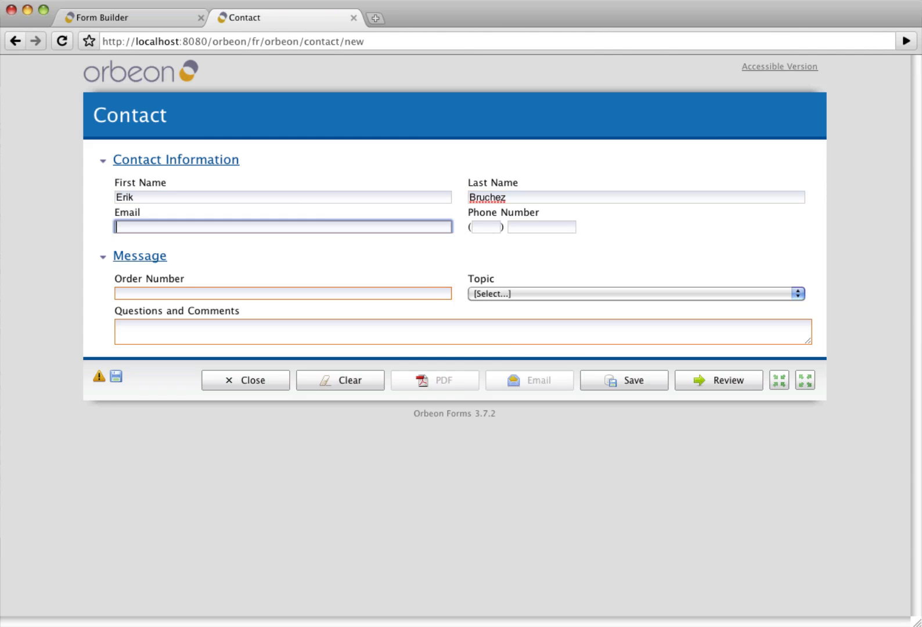
- Add an order number, choose Topic Orders, and comment 'I would like to know why you haven't shipped my order?'
click(134, 292)
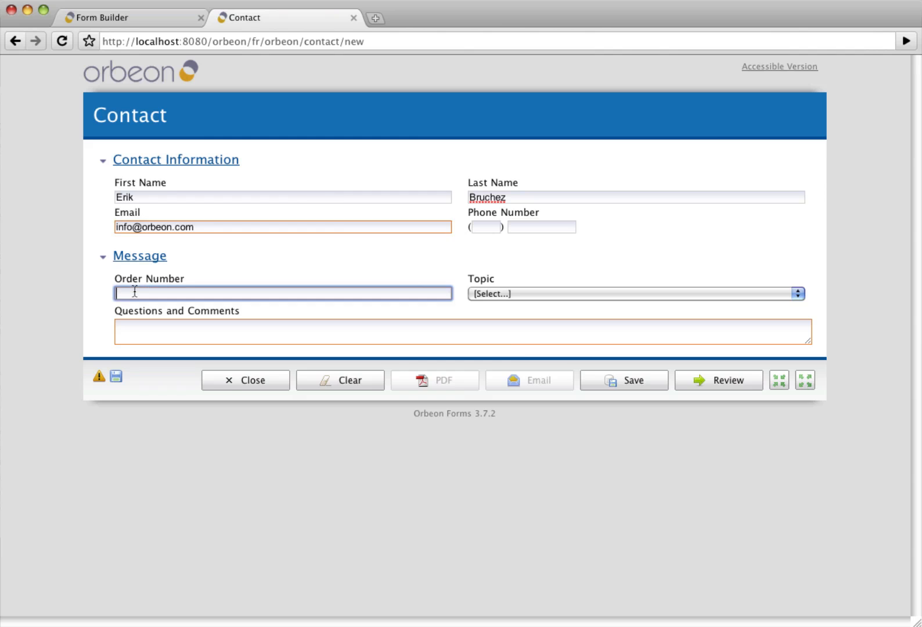
text(O888)
key(Tab)
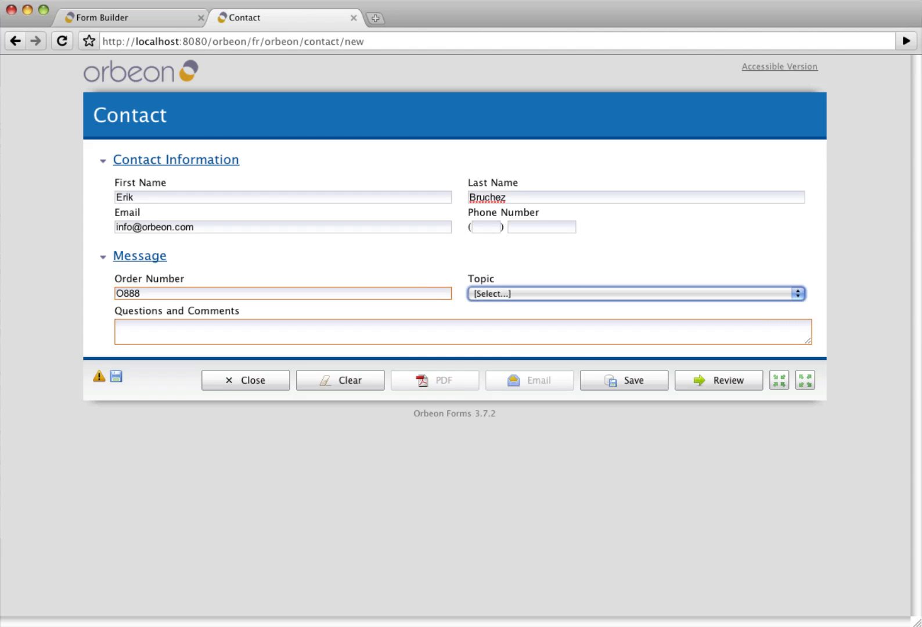
click(541, 295)
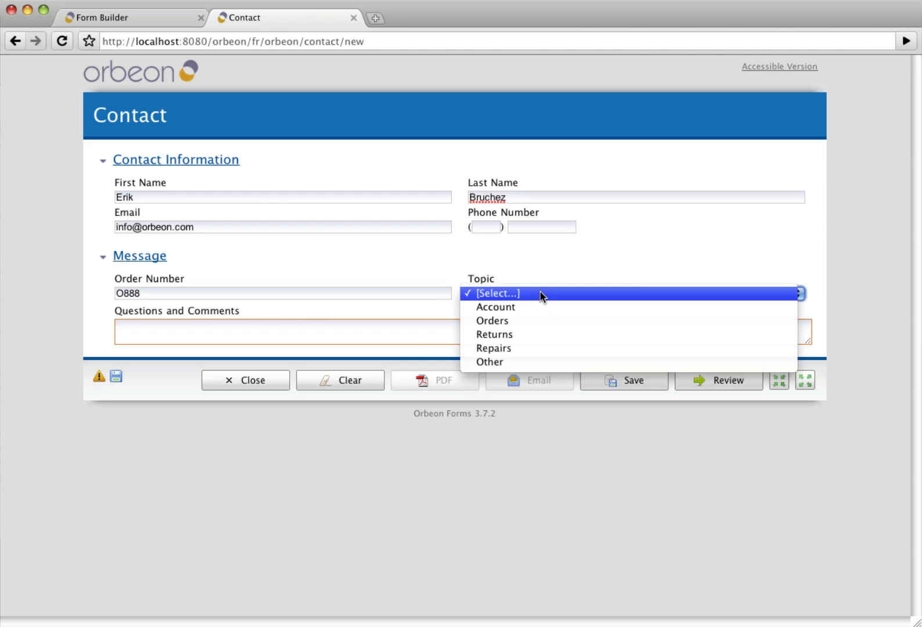
click(529, 323)
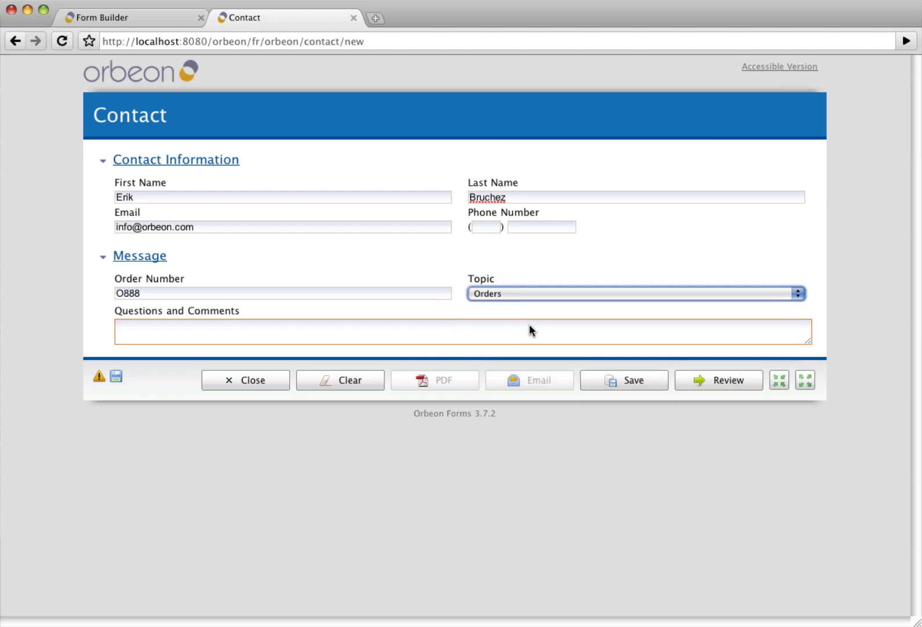
click(400, 338)
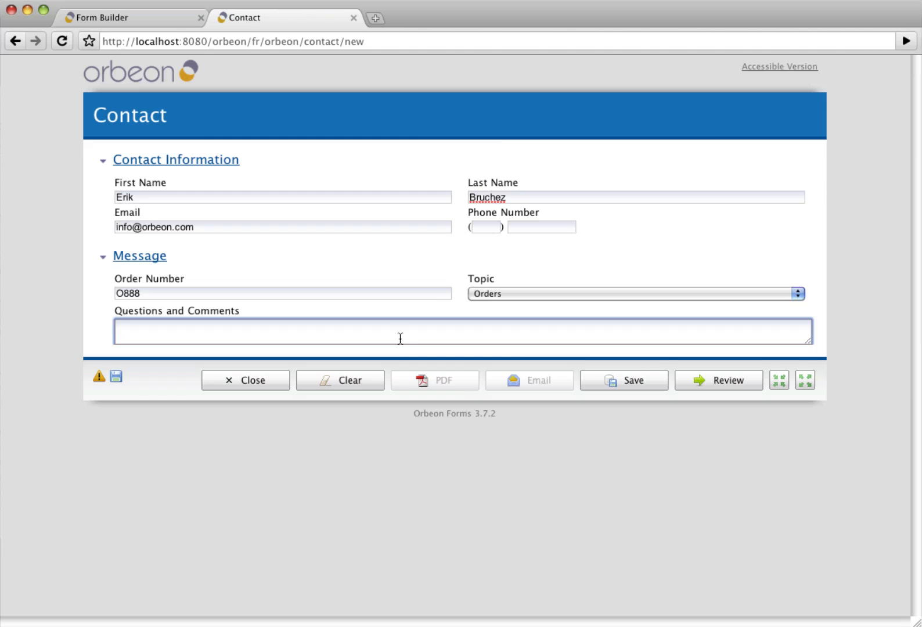
text(I would like to know )
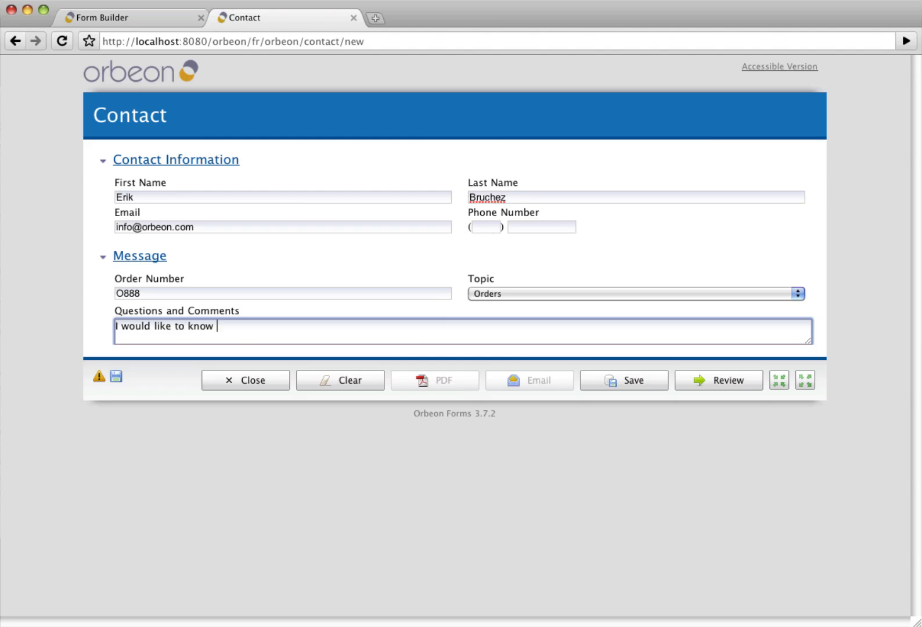
text(why you haven't shipp)
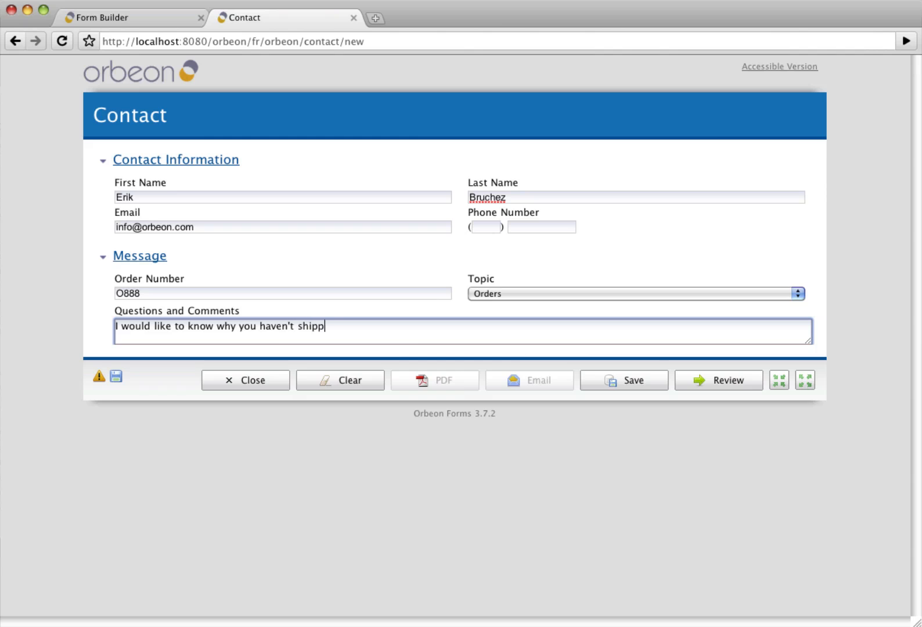
text(ed my order?)
key(Tab)
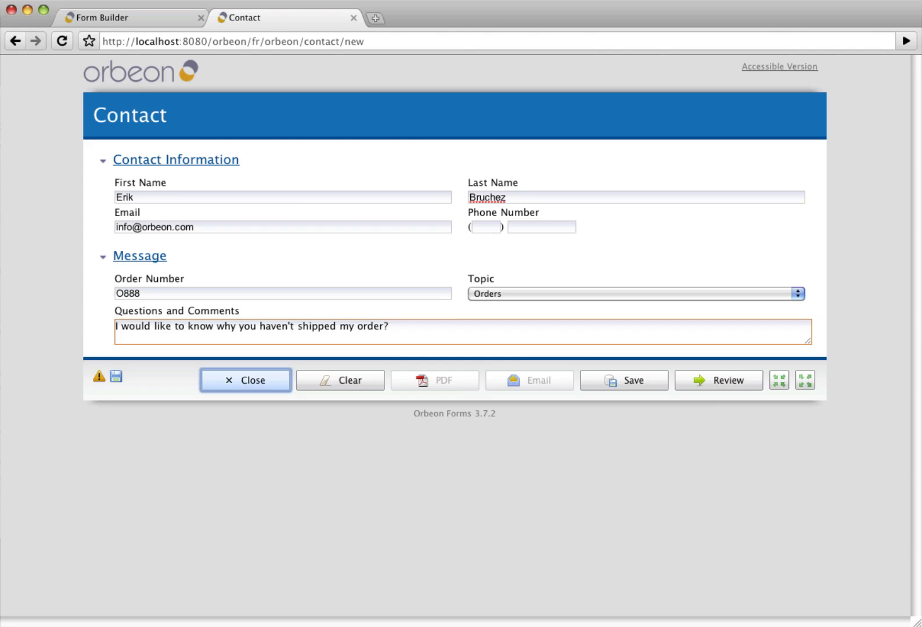
- Review the filled-in Contact entry, go back to editing, and save it
click(718, 386)
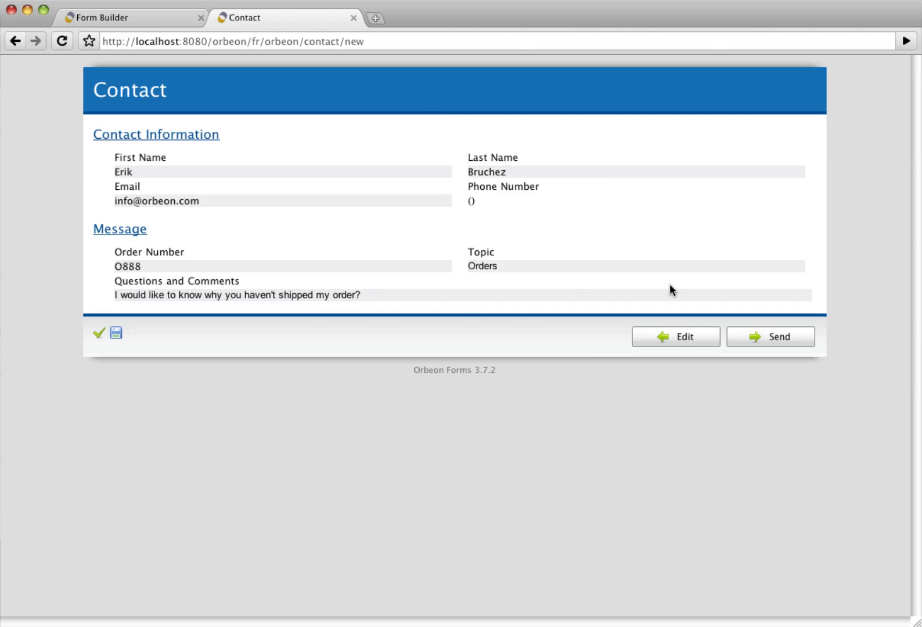
click(669, 345)
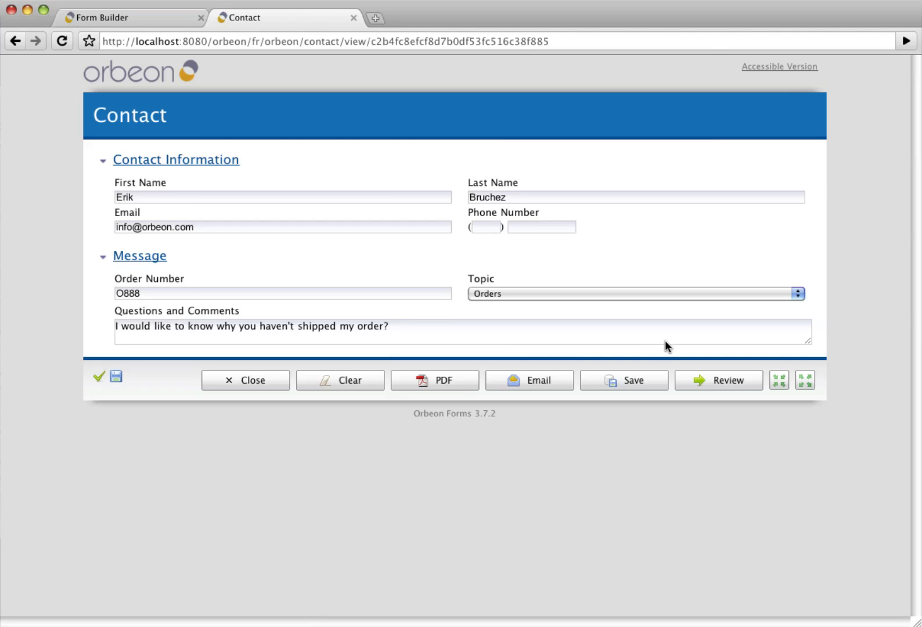
click(599, 383)
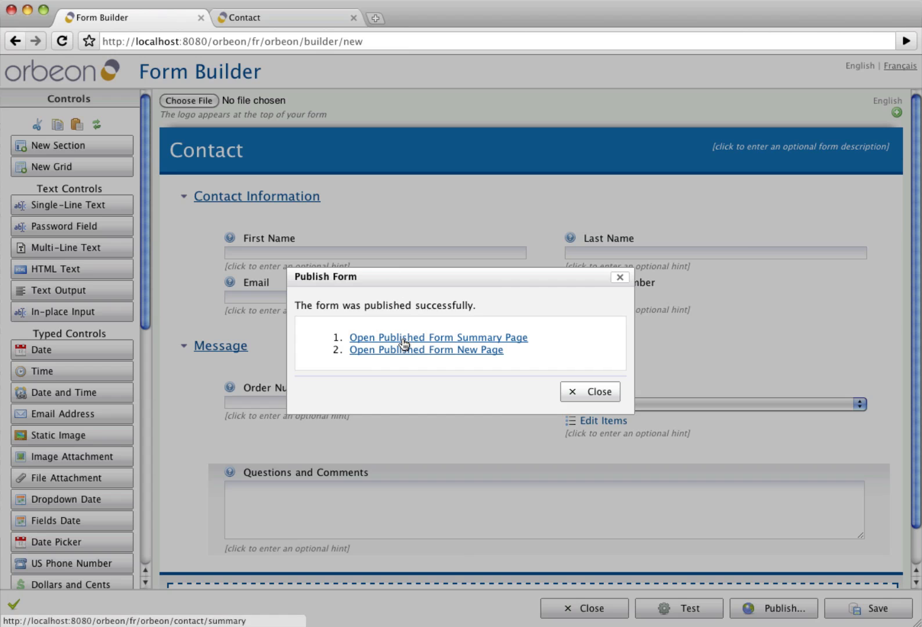
- Open the published Contact form's summary page again in a new tab
click(404, 339)
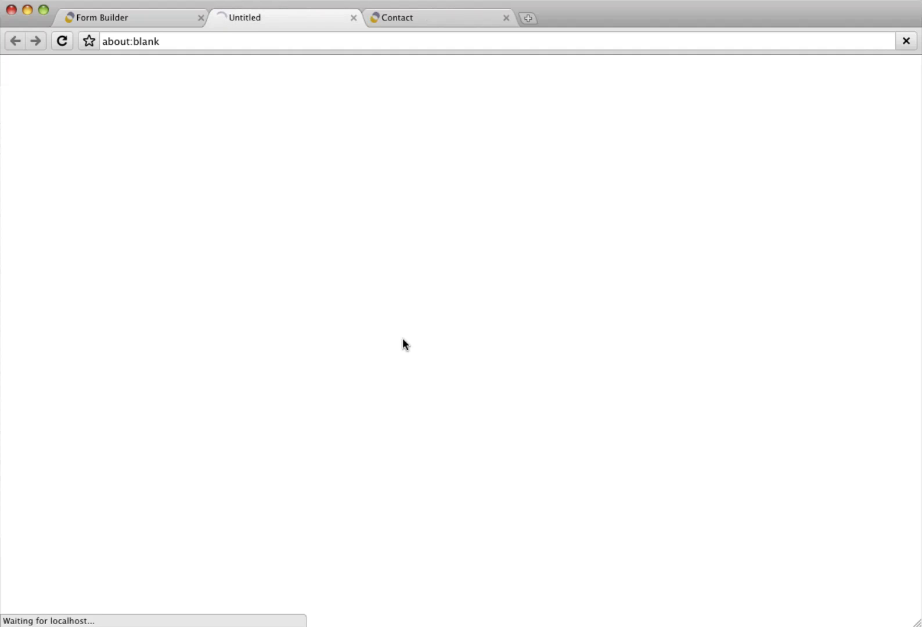